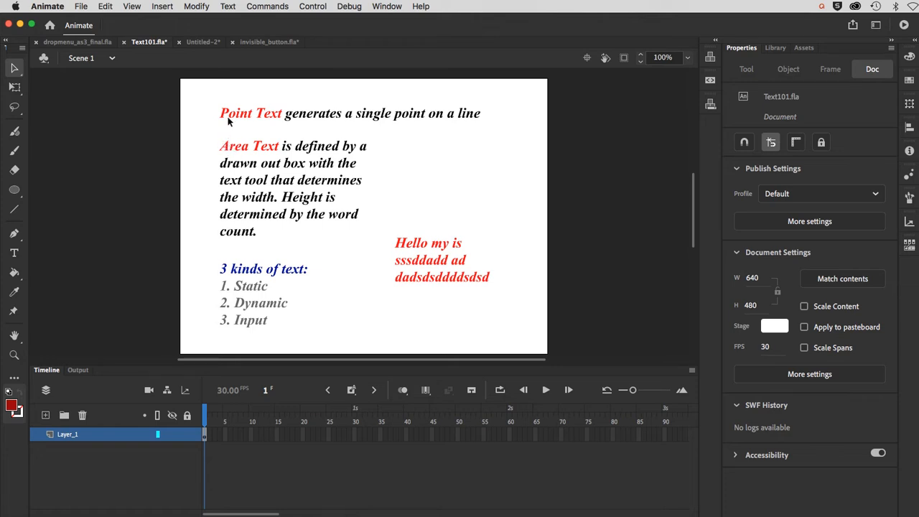
- Create a static point text beside the Area Text paragraph reading "Hello my name is.. f ff"
click(14, 253)
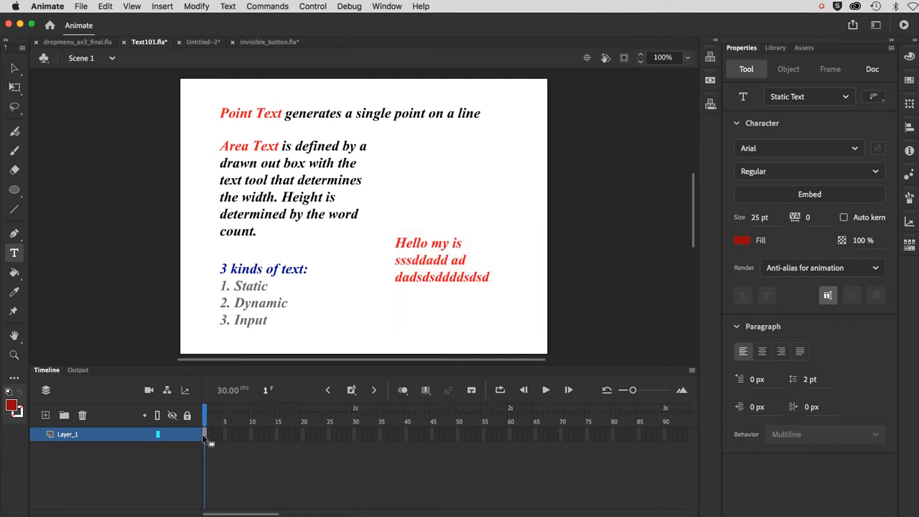
click(409, 155)
text(He)
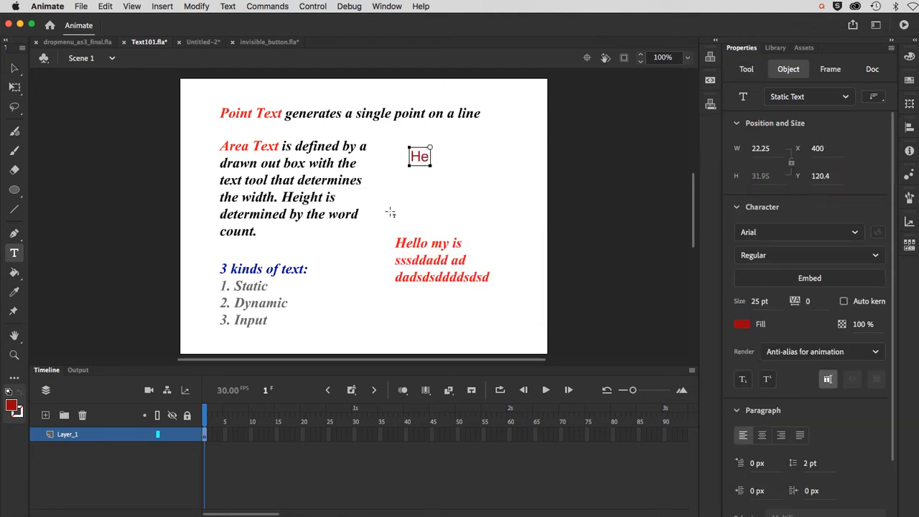
text(llo my na)
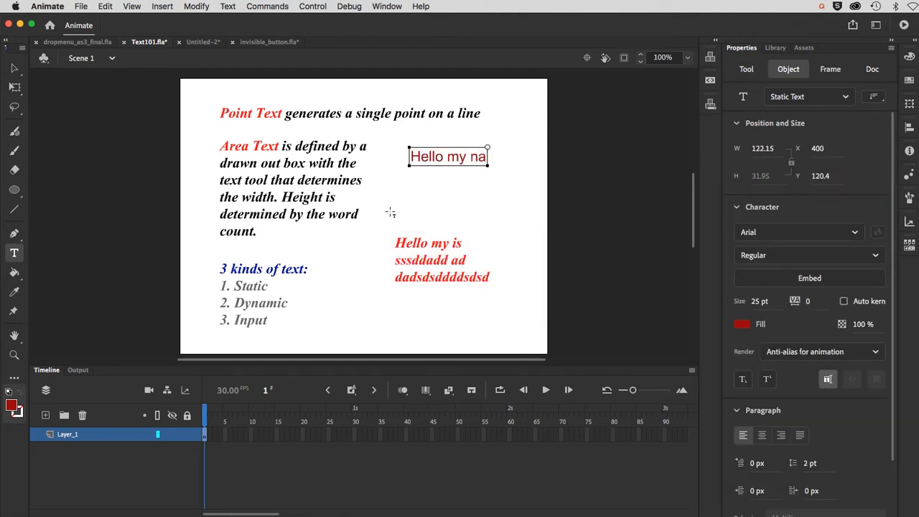
text(me is!!)
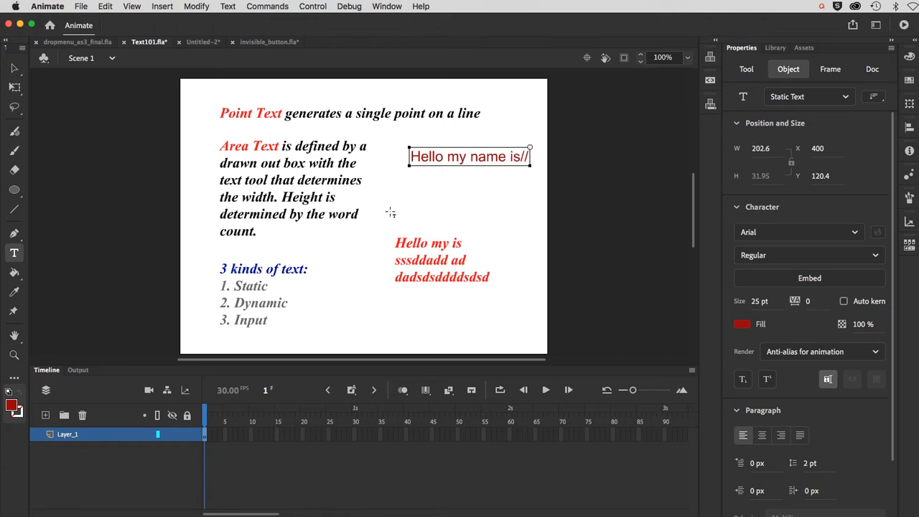
key(BackSpace)
key(BackSpace)
text(.. f ff)
- Extend the point text with three more lines of filler, starting with "ffasfsafff" and ending with "fa afaf"
key(Return)
text(ffasfsafff)
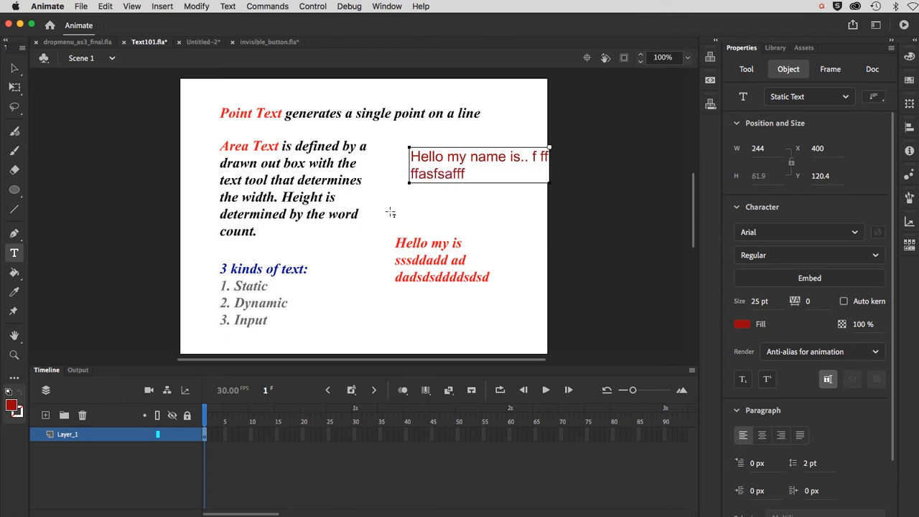
key(Return)
text(fasfasfff)
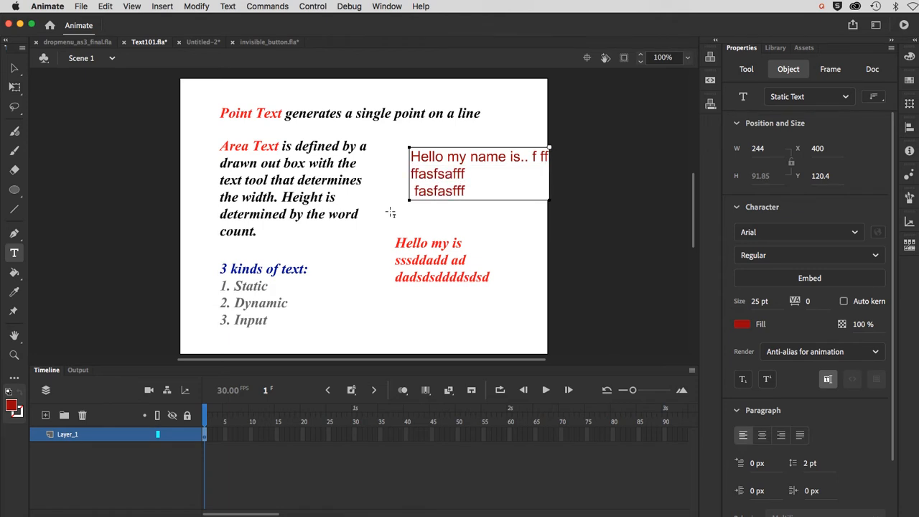
text(afasf as  fa af f  fa af af a f)
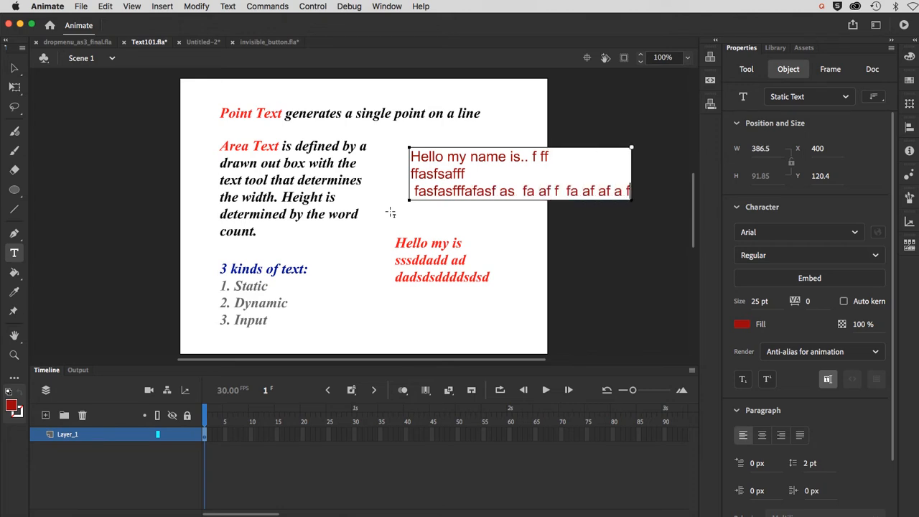
key(Return)
text(fa afaf)
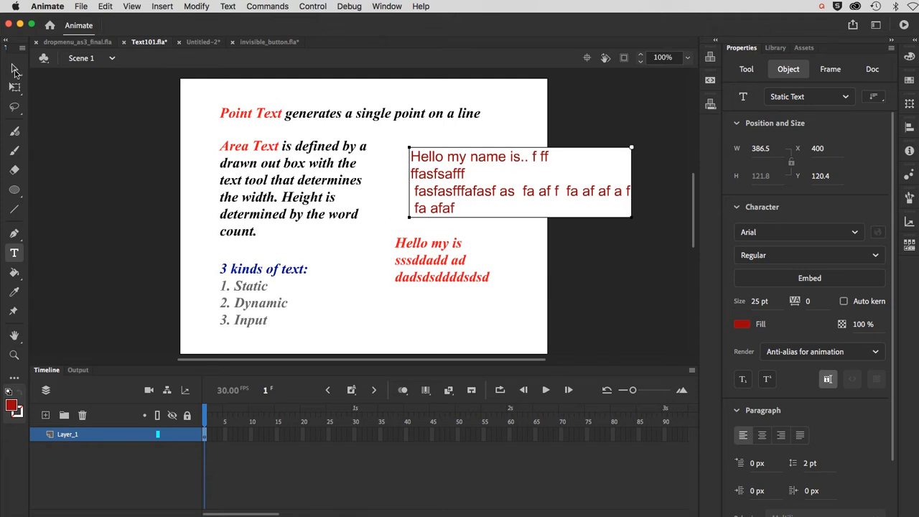
- Shift the multi-line point text slightly up and left on the stage, and delete it
click(14, 69)
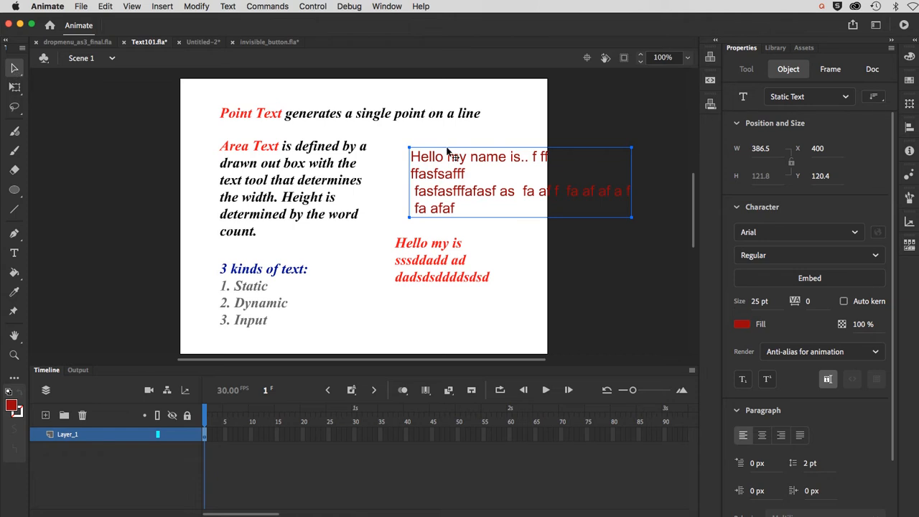
drag(448, 151, 435, 137)
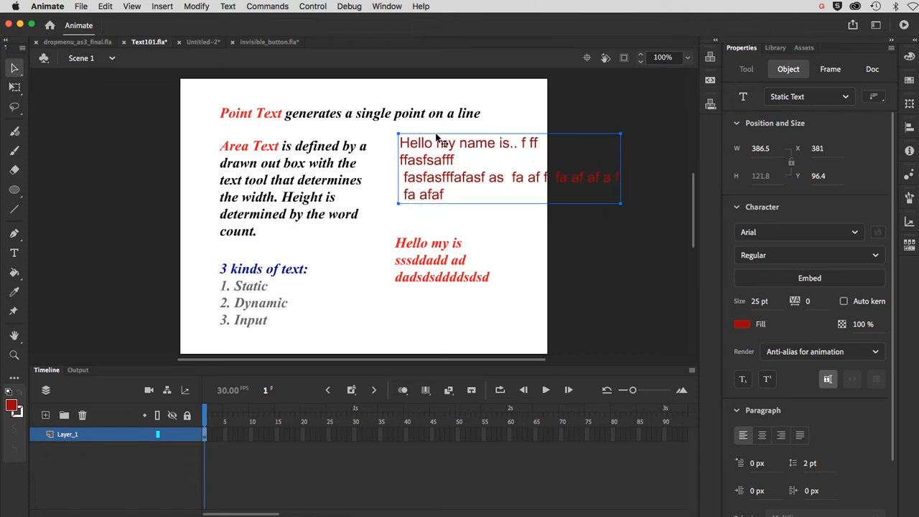
key(Delete)
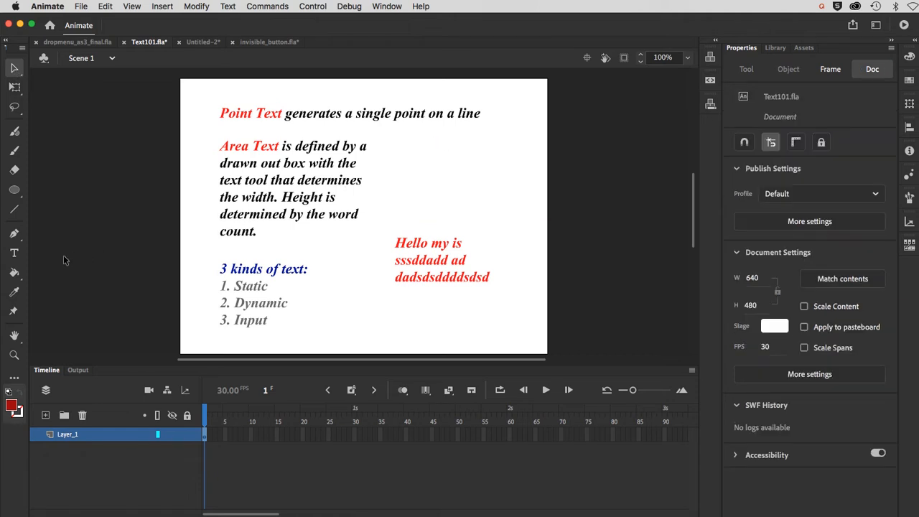
- Draw an area text box about 208 px wide beside the Area Text paragraph and enter "Hello my name is" followed by a full name
click(14, 254)
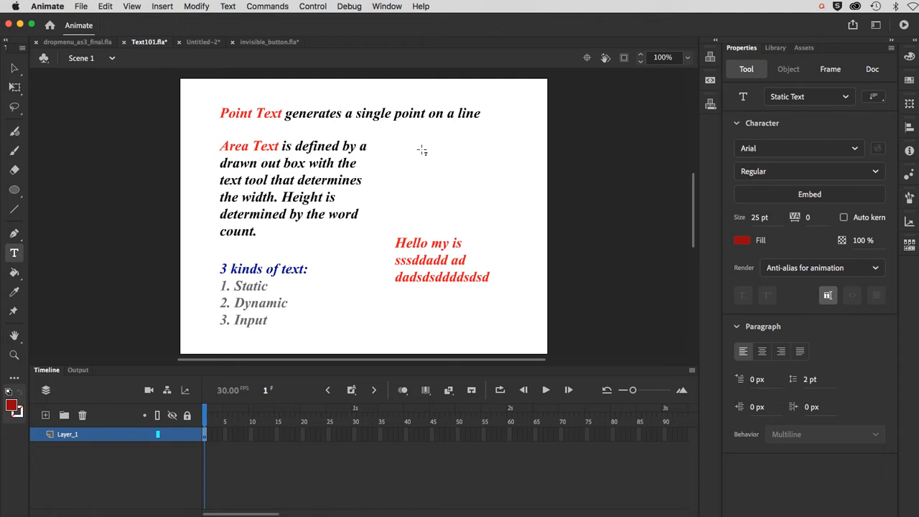
click(402, 134)
drag(419, 152, 519, 171)
drag(519, 171, 519, 171)
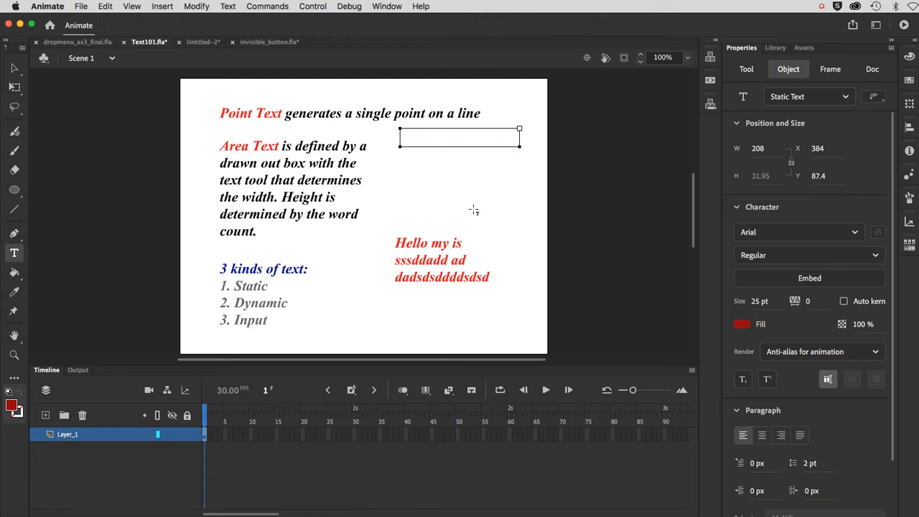
text(Hello my name is)
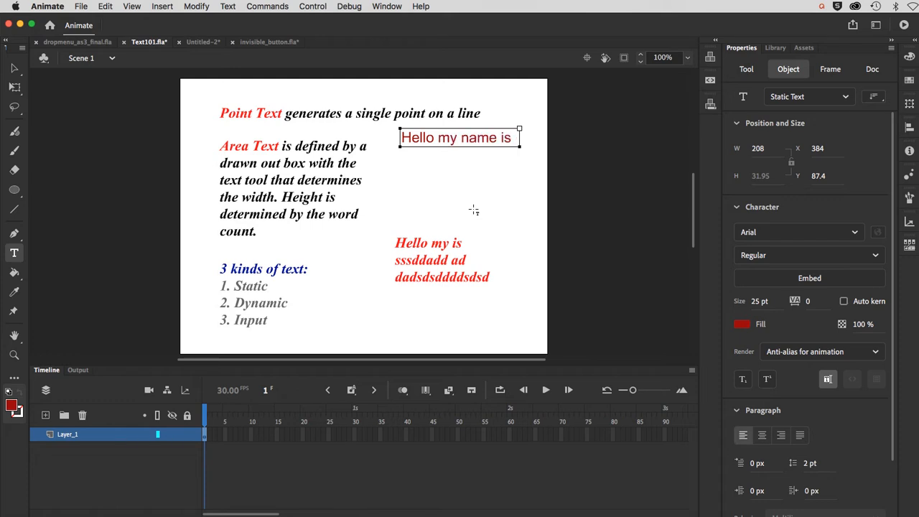
text( Daniel)
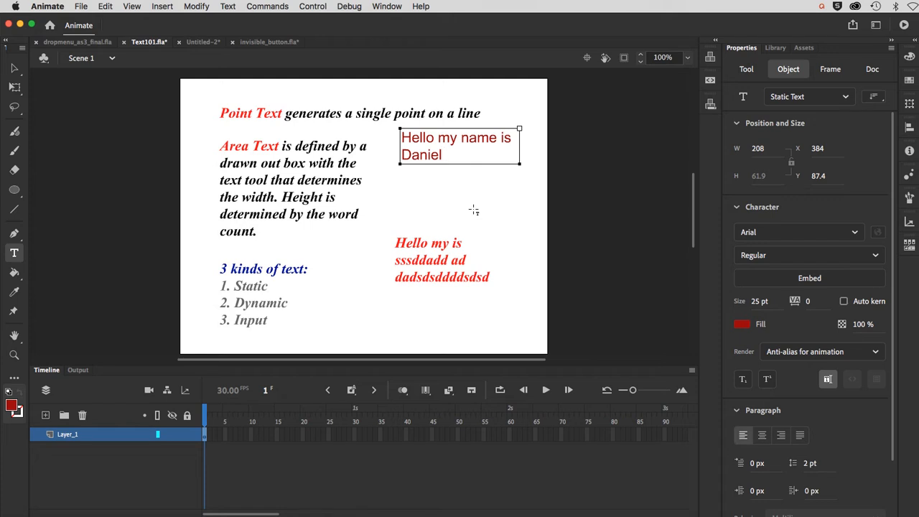
text( J Ouellette)
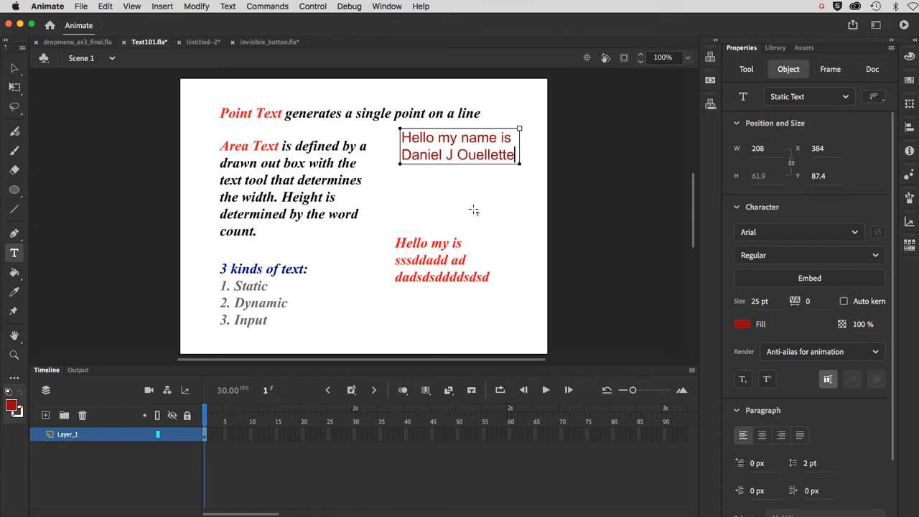
- Fill the area text after the name with "sdf s asffaf a f af aff aafasfaff fafafafaffaafafa a fa f a"
text( s)
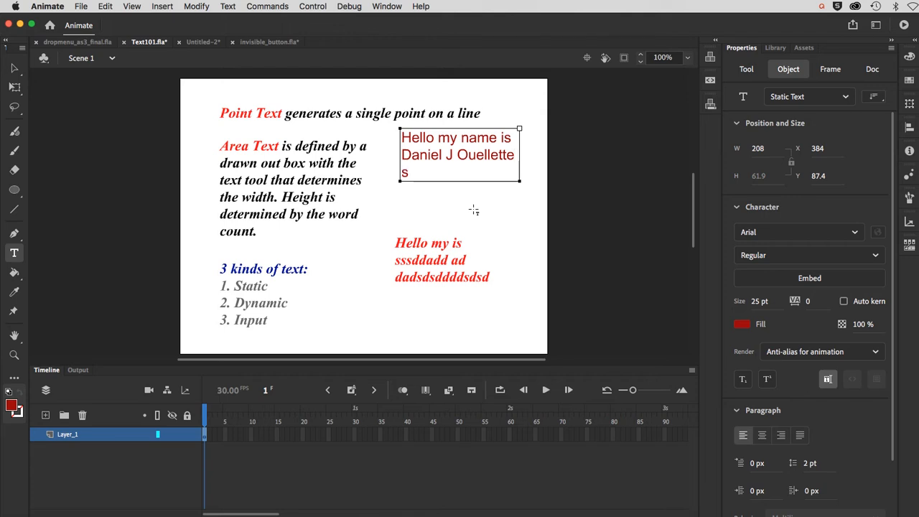
text(df s asffaf a f)
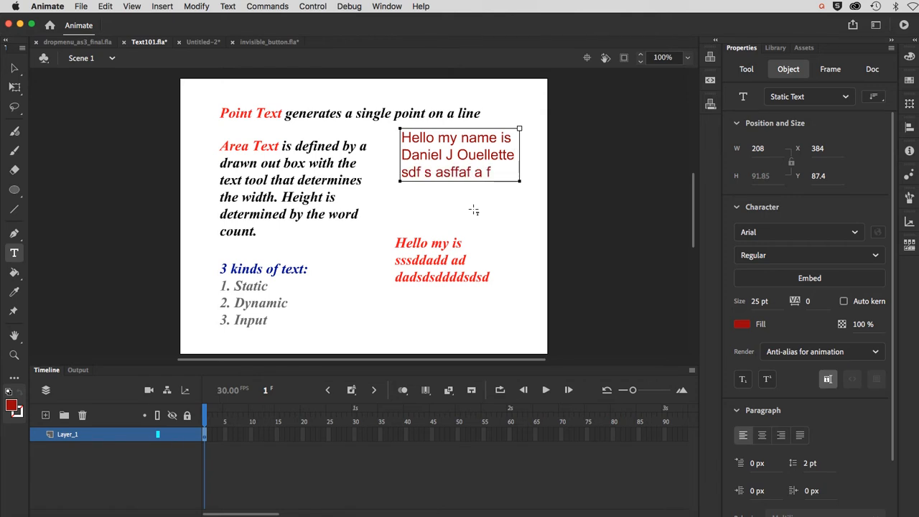
text( af aff aafasfaff fafafa)
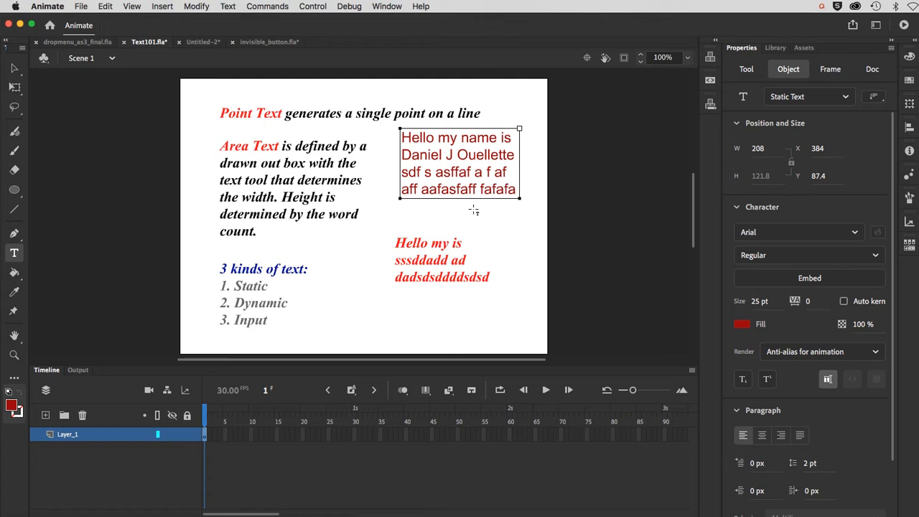
text(faffaafafa a fa f a)
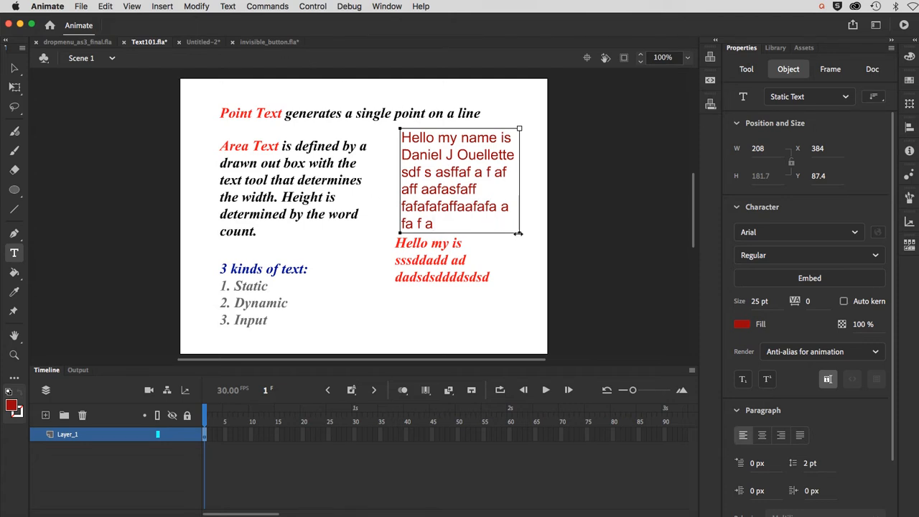
- Widen the new area text box on both sides to about 252 px
mouse_move(518, 233)
mouse_down()
mouse_move(539, 233)
mouse_move(508, 232)
mouse_move(540, 233)
mouse_move(527, 232)
mouse_up()
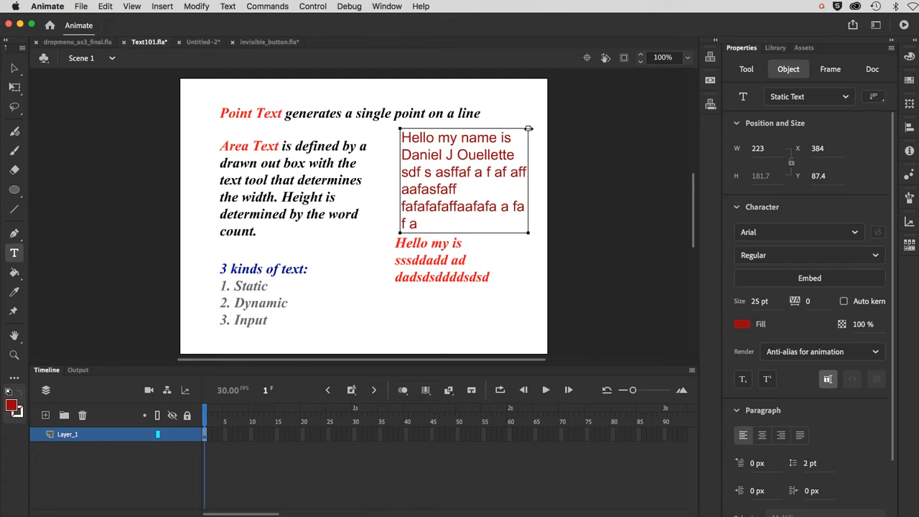
drag(529, 129, 532, 130)
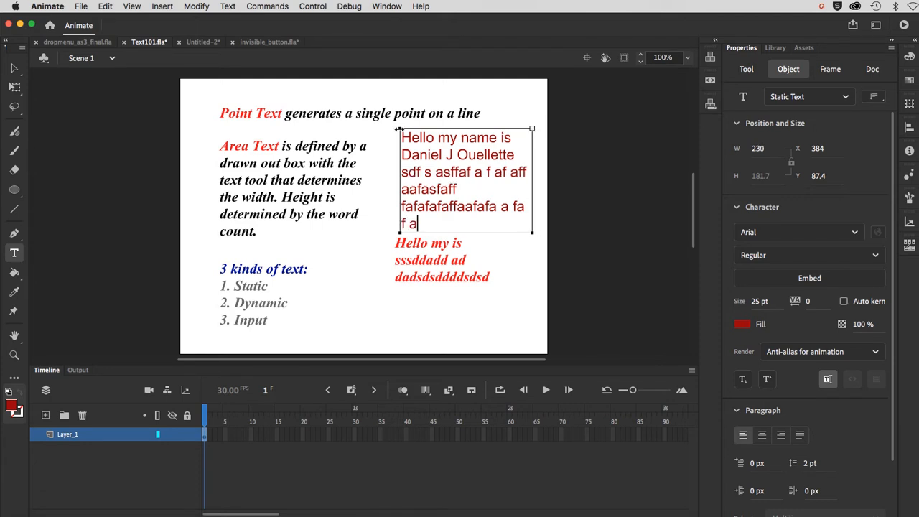
drag(400, 129, 387, 130)
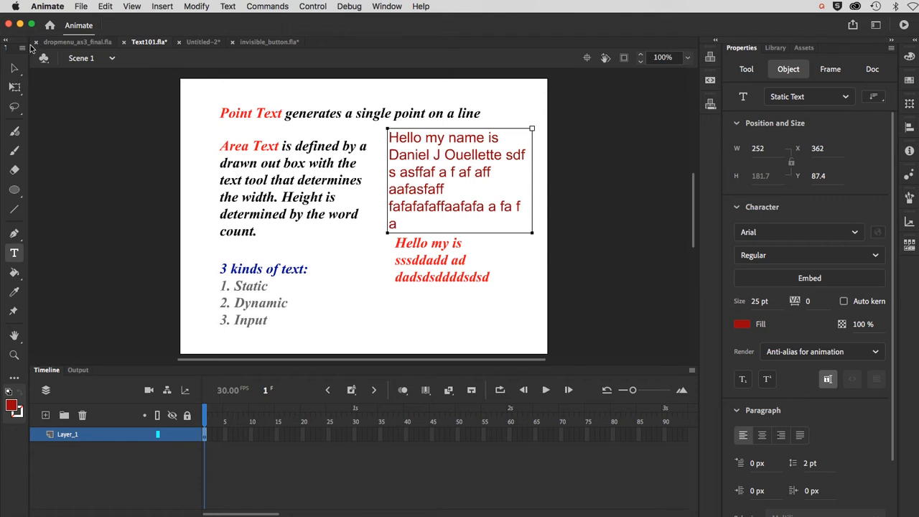
- Adjust the area text block's width to about 251 px and move it to about X 380, Y 72
click(12, 70)
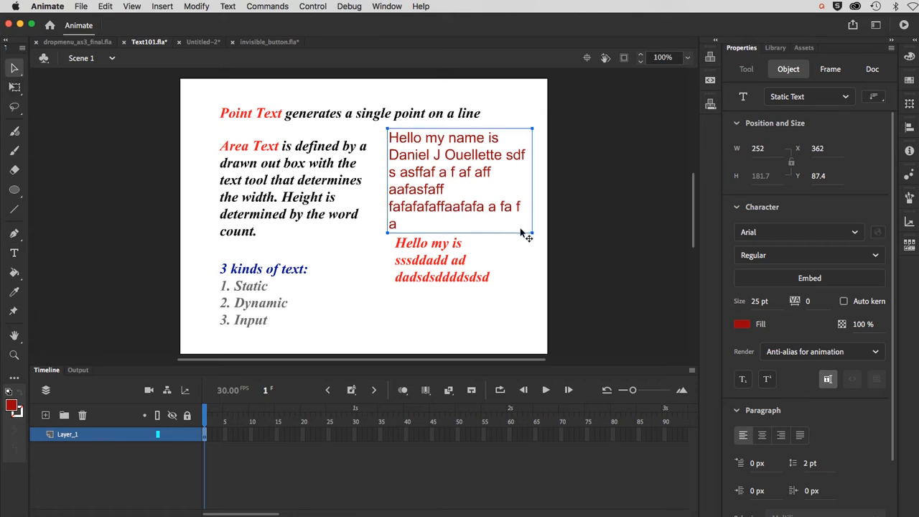
mouse_move(531, 231)
mouse_down()
mouse_move(437, 231)
mouse_move(532, 216)
mouse_up()
mouse_move(427, 208)
mouse_down()
mouse_move(441, 202)
mouse_move(434, 198)
mouse_up()
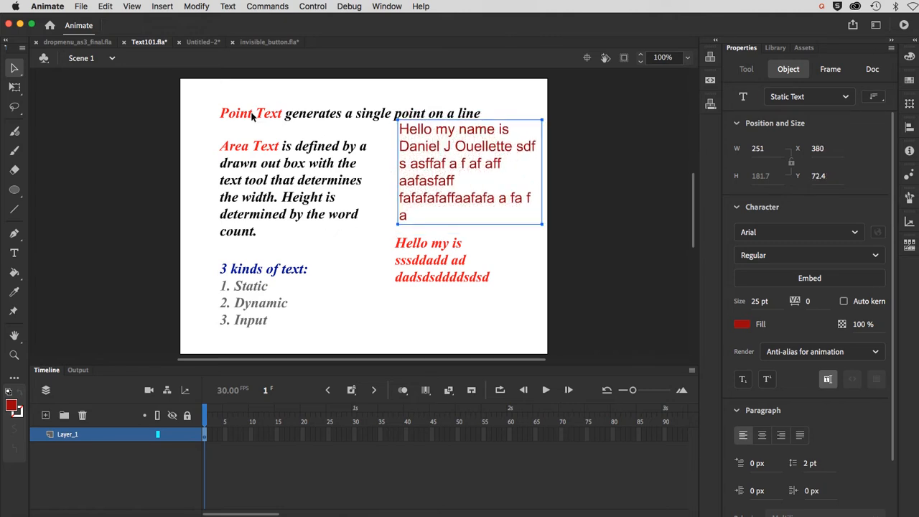
- Inspect the text boxes of the "3 kinds of text" list, the Area Text paragraph and the red "Hello my is" block
click(14, 252)
click(349, 315)
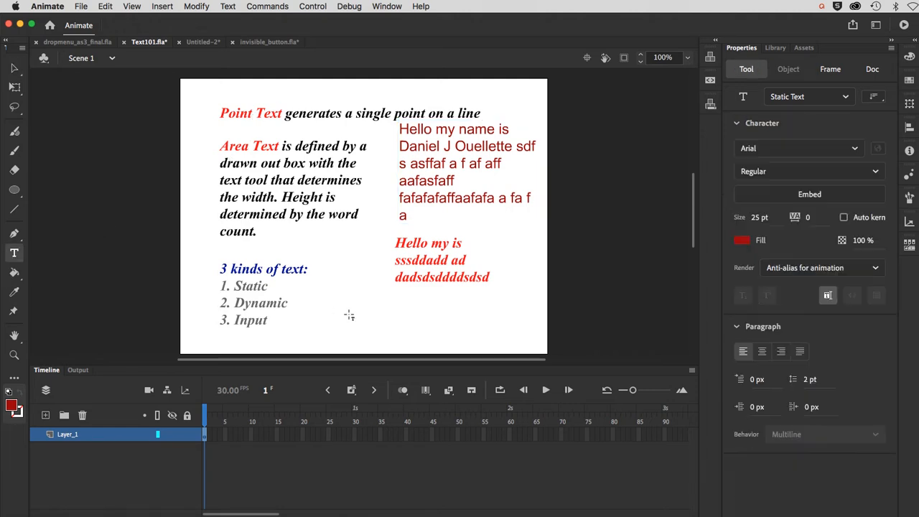
click(338, 307)
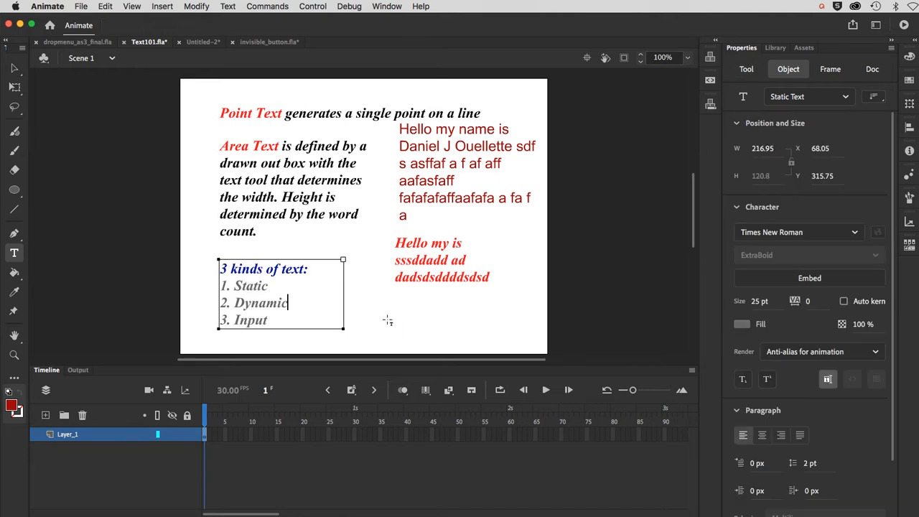
click(290, 164)
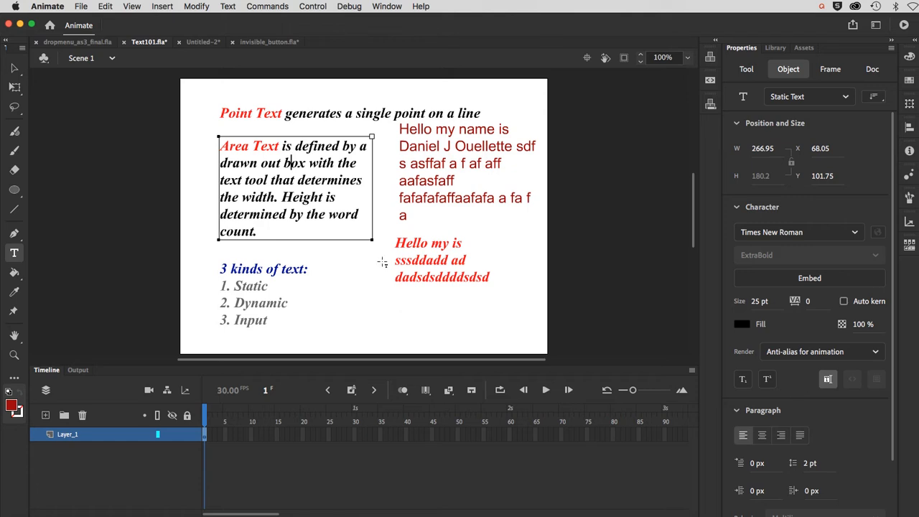
click(431, 242)
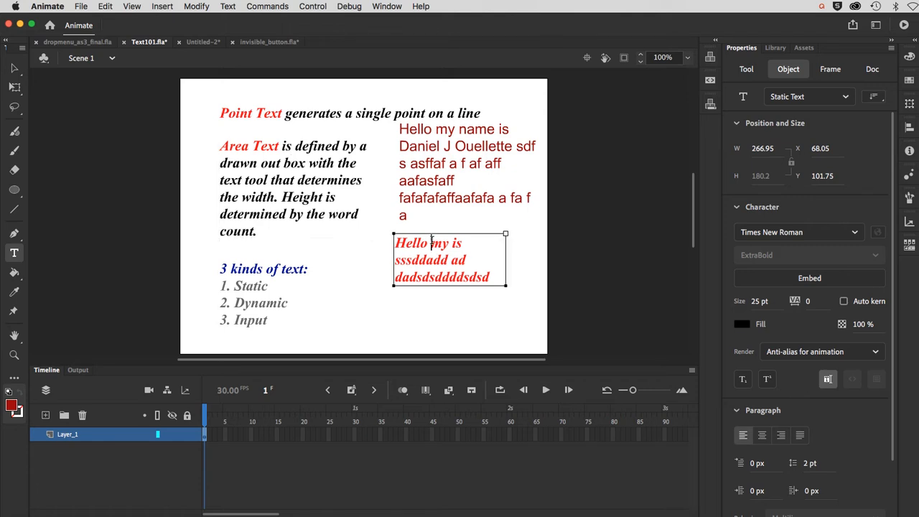
click(285, 267)
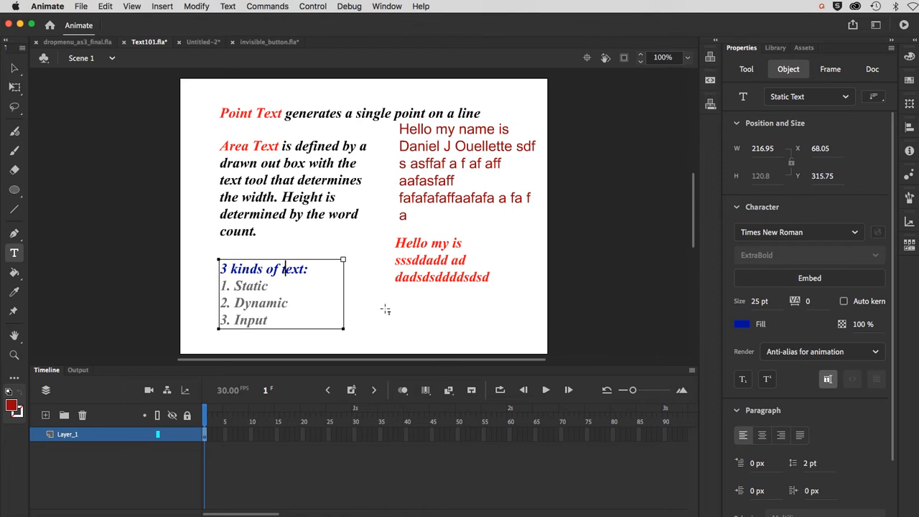
key(Escape)
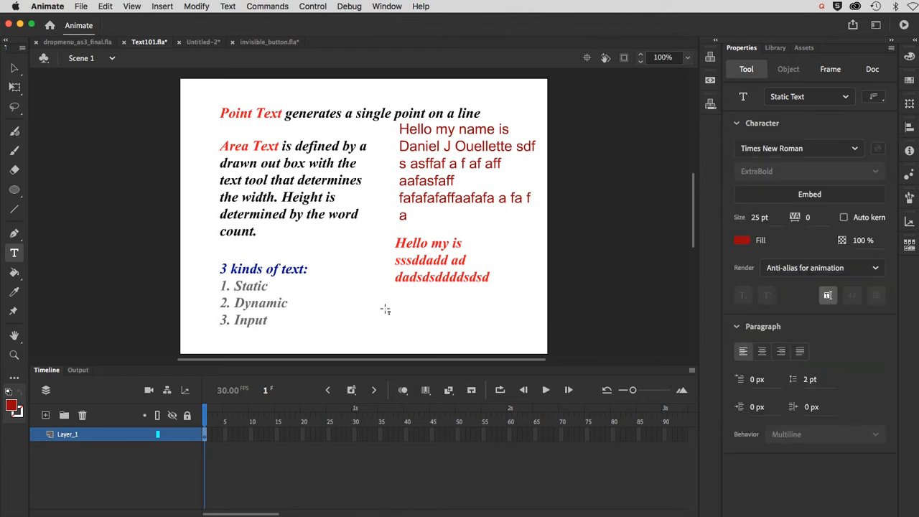
- Reset the stroke and fill to the default colours and add point text reading "ffafaf a ff fff f ffaafaf a f" beside the Input item
key(d)
key(s)
key(t)
click(361, 322)
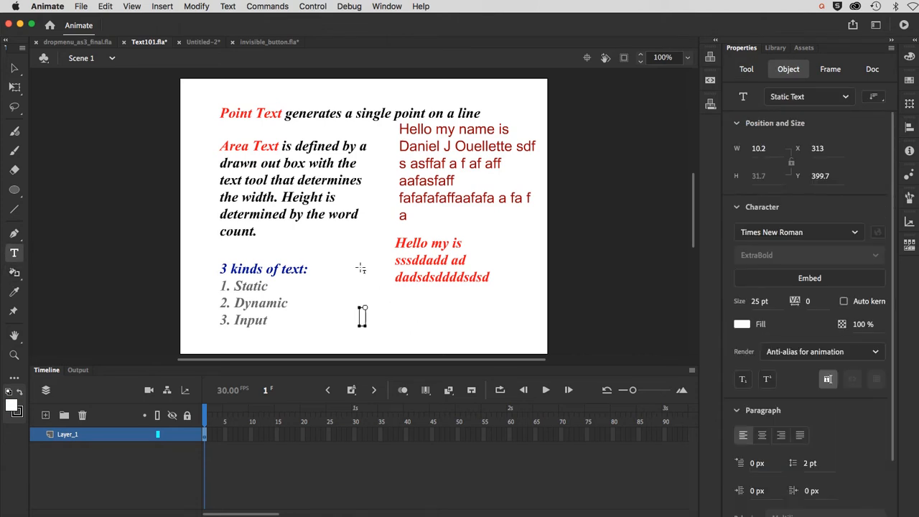
text(ffafaf a ff fff f ffa)
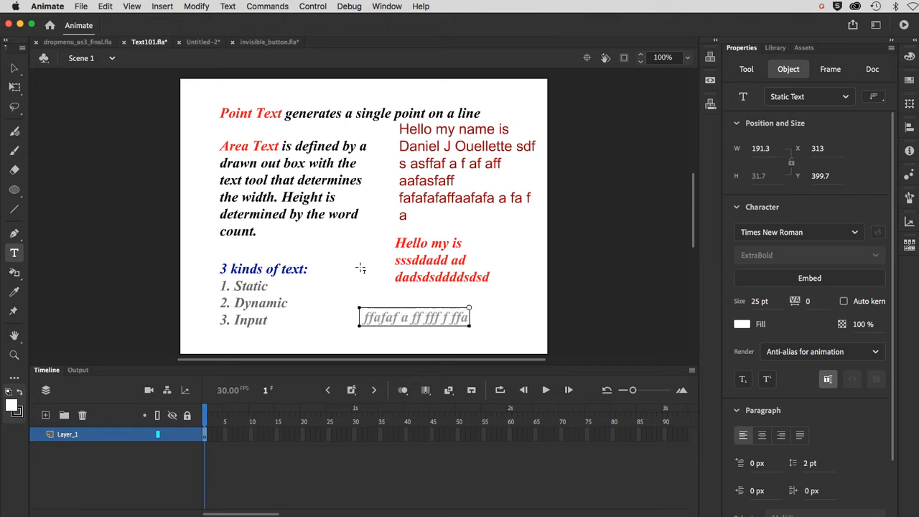
text(afaf a f)
- Convert the new point text to area text about 214 px wide and append "asf af aa afsf a asfaf a"
drag(511, 325, 481, 327)
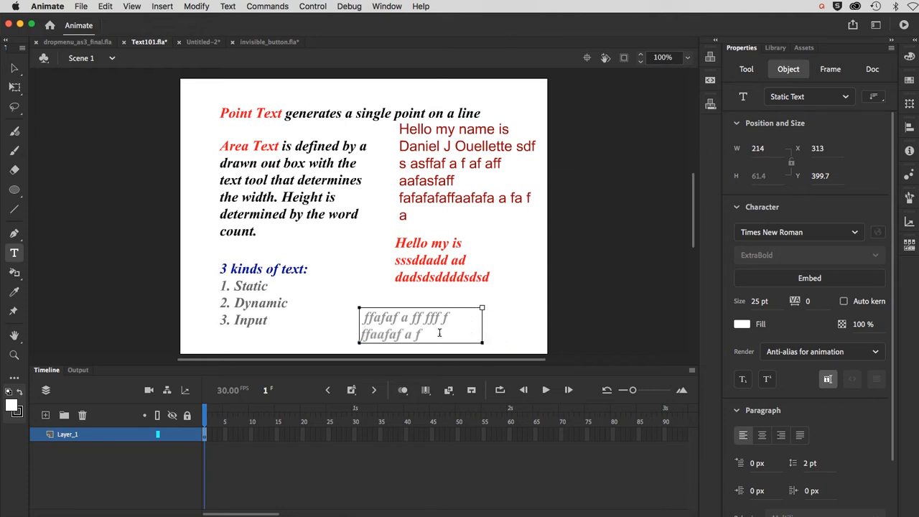
text(sf af  aa afsf a as)
text(faf a)
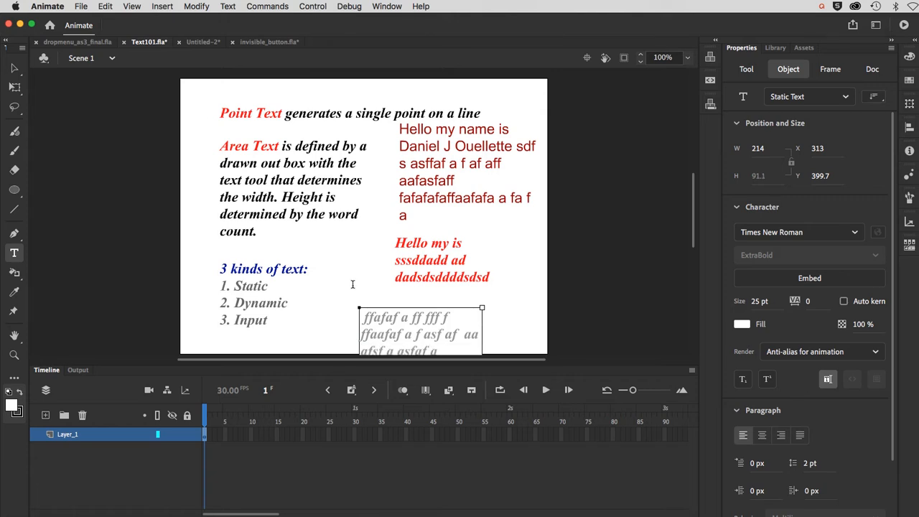
- Move the grey area text block to about X 285, Y 373 and recolour all its text bright green
click(13, 70)
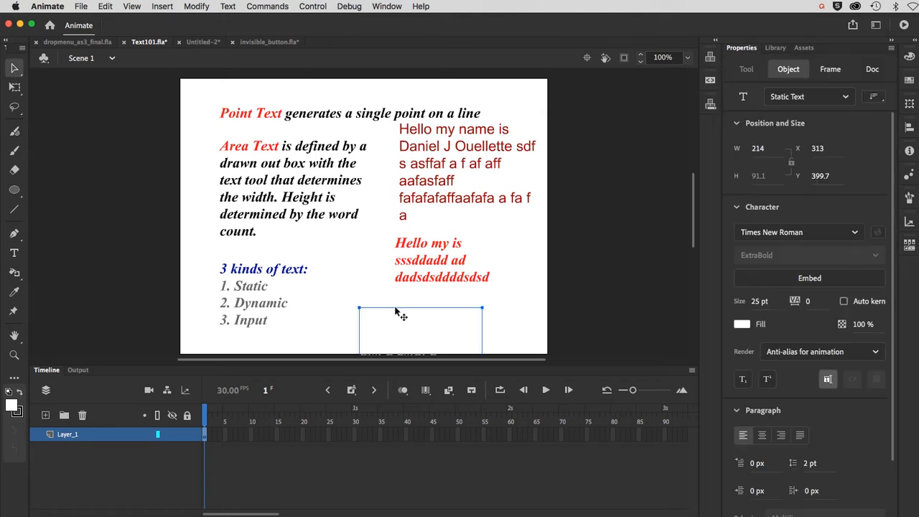
drag(395, 313, 380, 295)
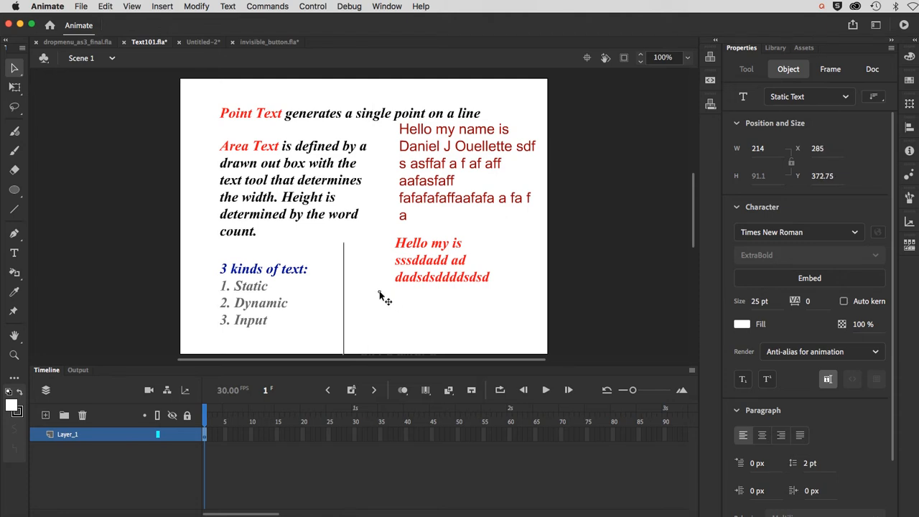
double_click(390, 302)
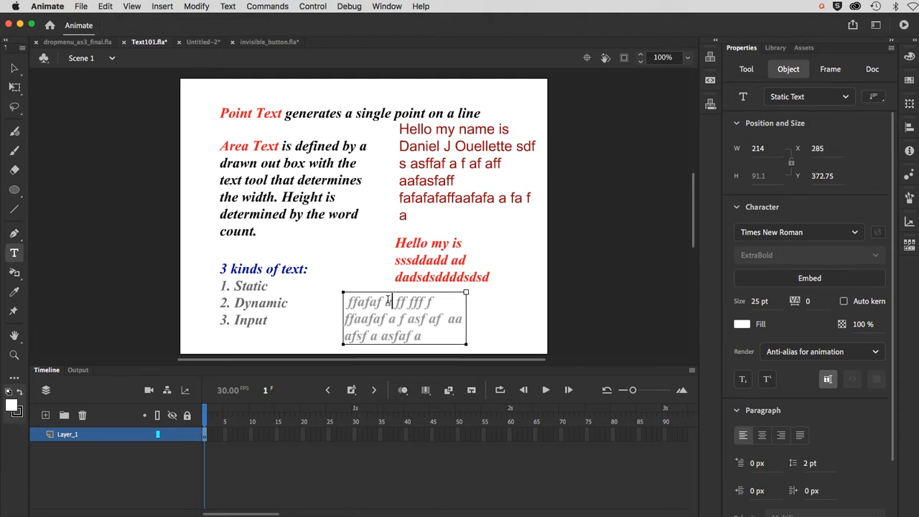
key(super+a)
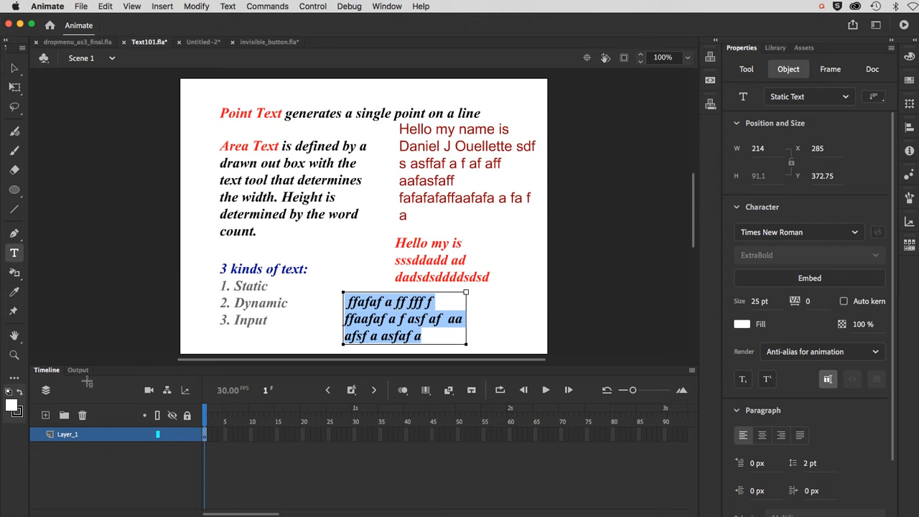
click(13, 406)
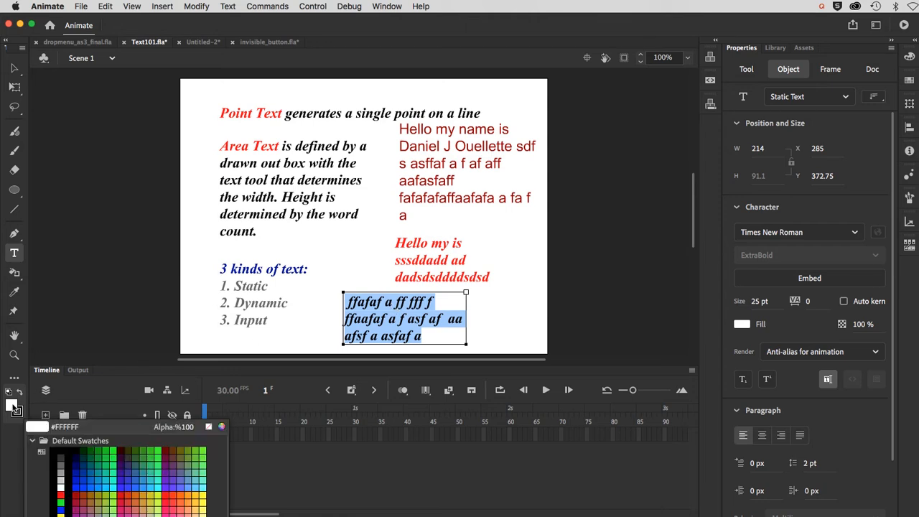
click(156, 451)
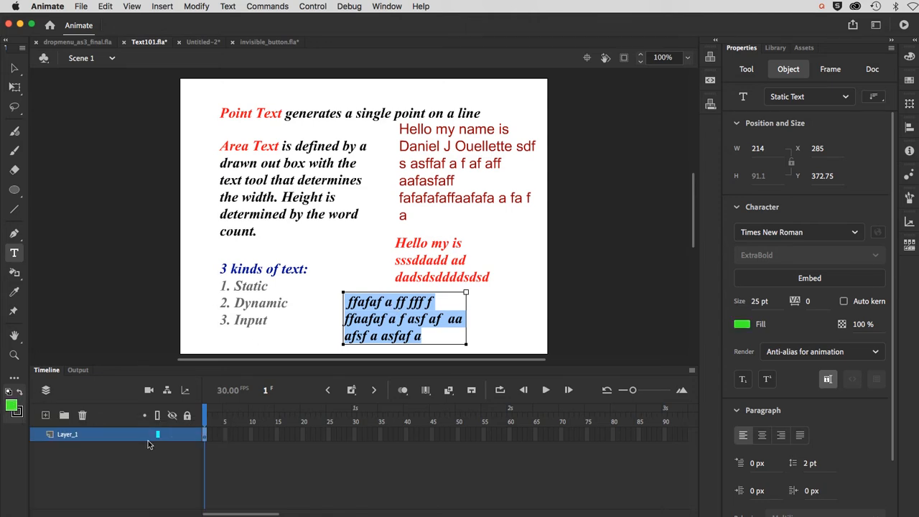
- Delete the green area text block beside the "3 kinds of text" list
click(15, 68)
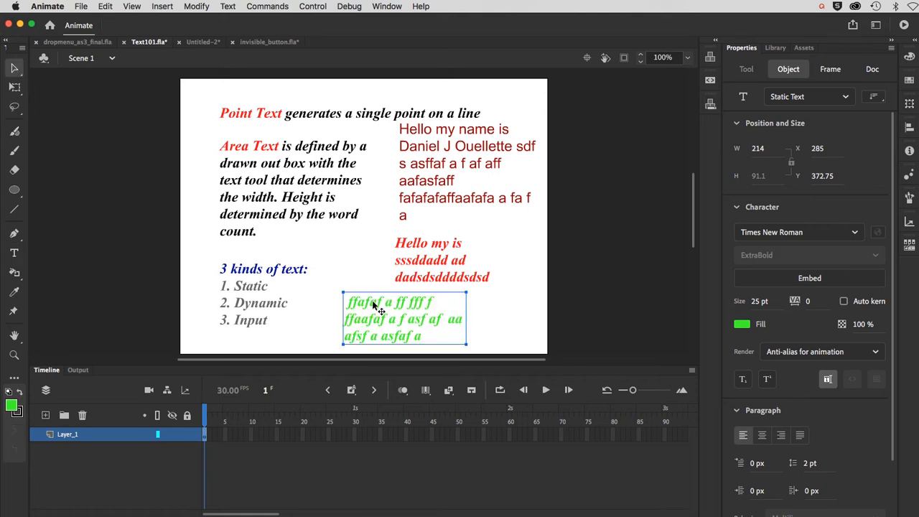
drag(373, 305, 446, 306)
key(Delete)
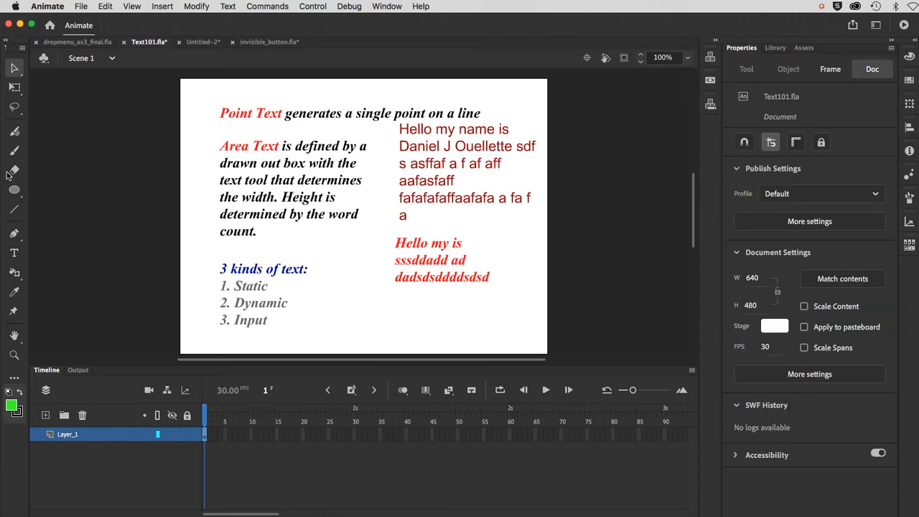
click(14, 252)
click(330, 302)
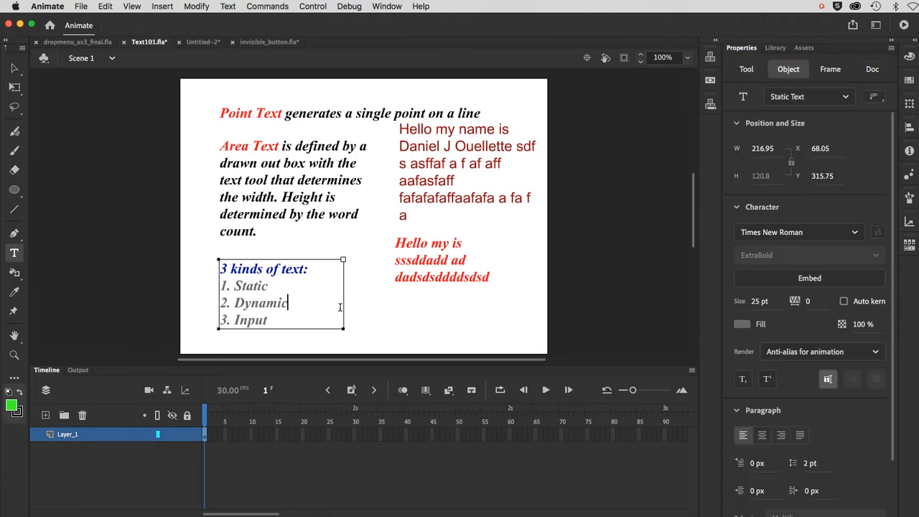
click(14, 68)
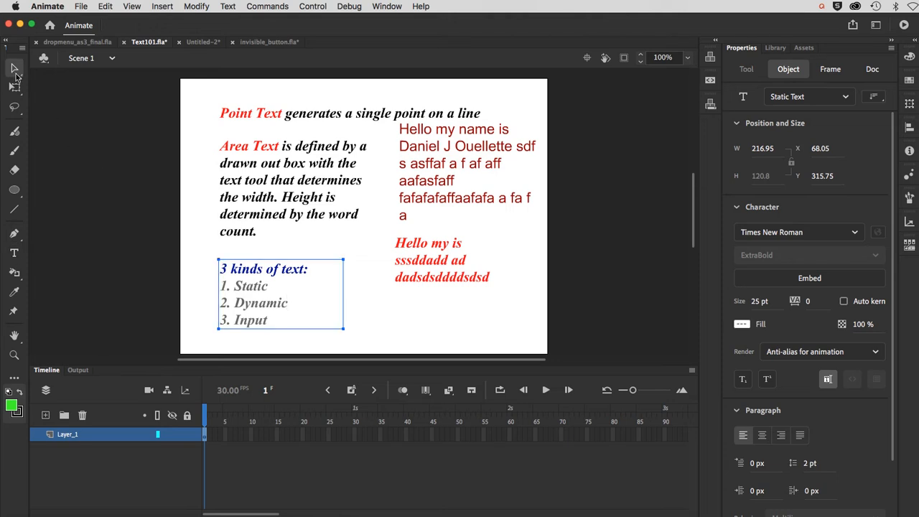
double_click(264, 274)
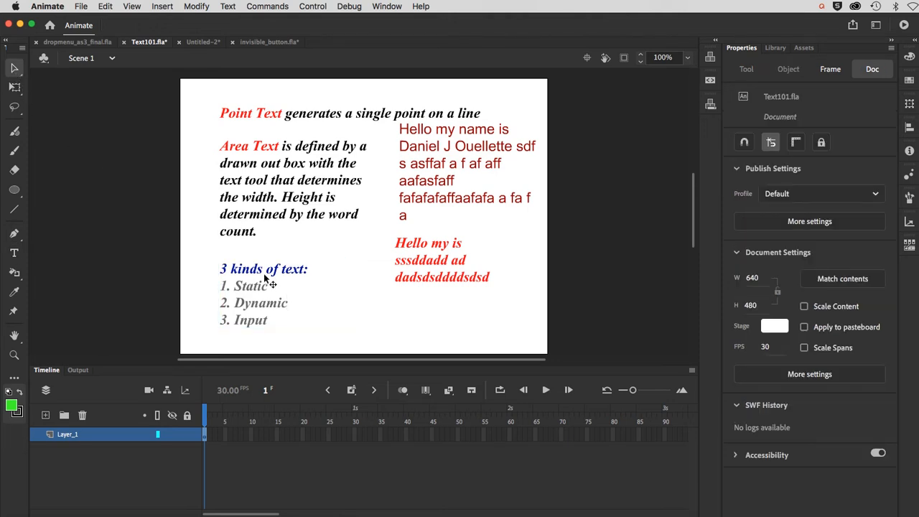
- Add green point text reading "gdsg sd g sdgg sgg s" below the red "Hello my is" block, at about X 368, Y 404
click(13, 253)
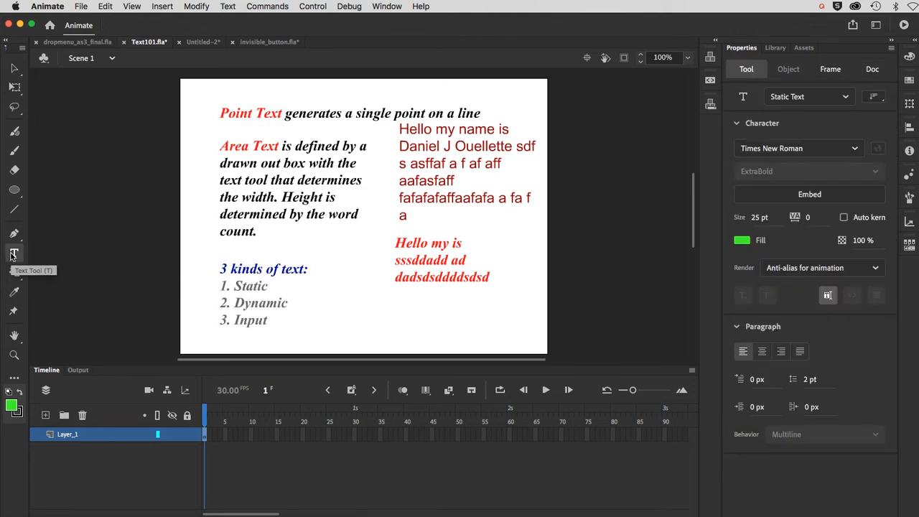
click(392, 321)
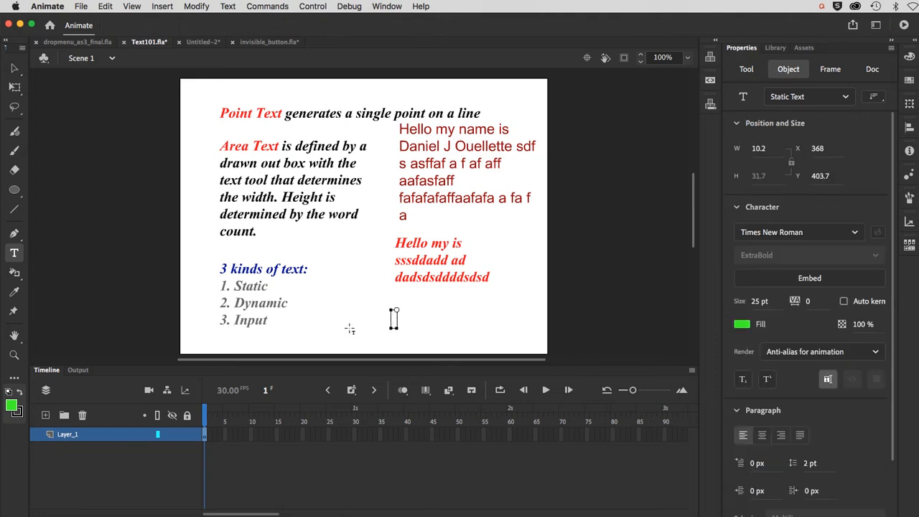
text(gdsg sd  g sdgg sgg s)
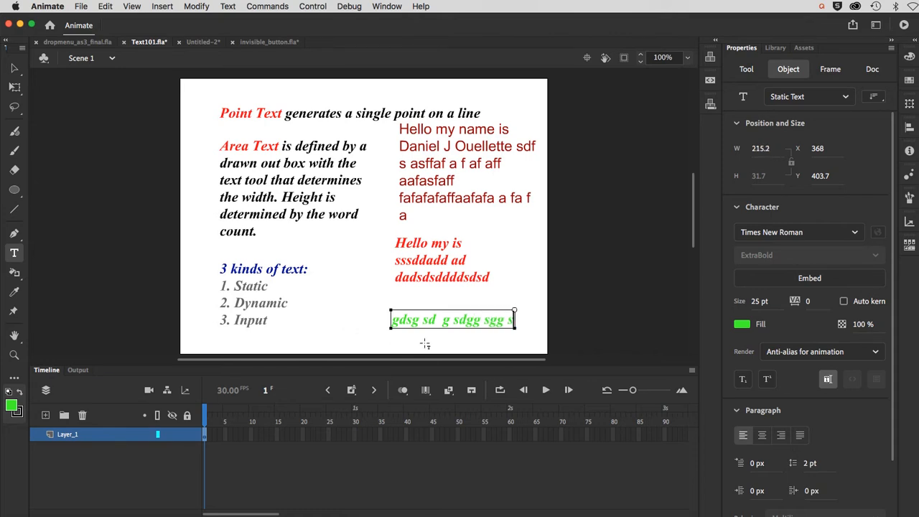
- Convert the green point text to area text about 203 px wide and append "s sf fa as fasf f af a afsa f"
mouse_move(515, 328)
mouse_down()
mouse_move(498, 332)
mouse_move(508, 334)
mouse_up()
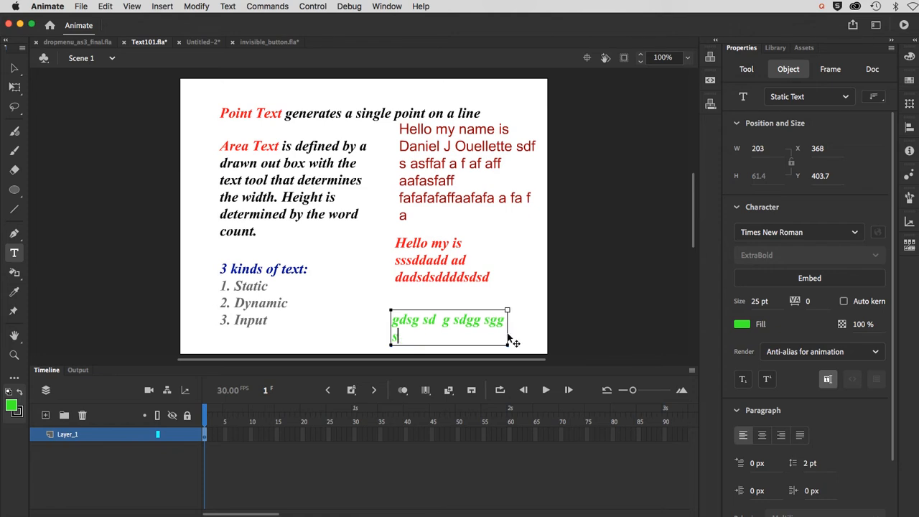
text(s sf fa as fasf)
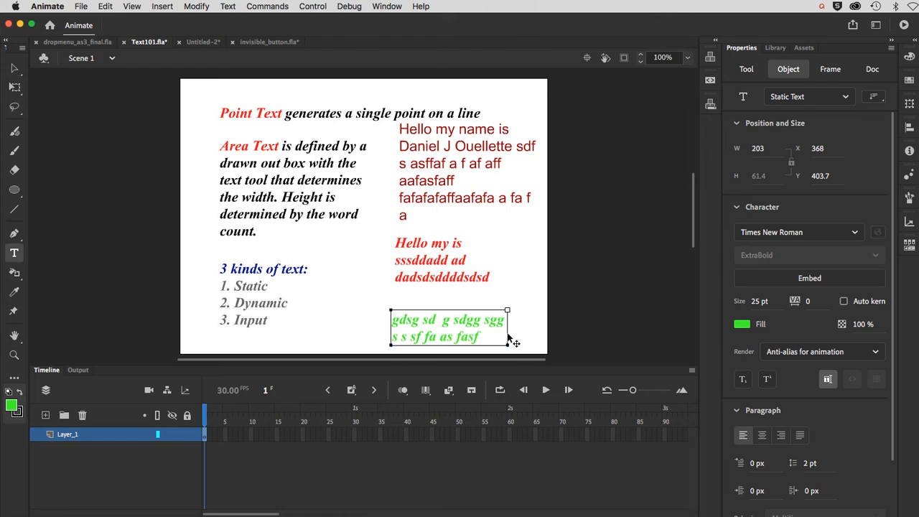
text( f af a afsa f)
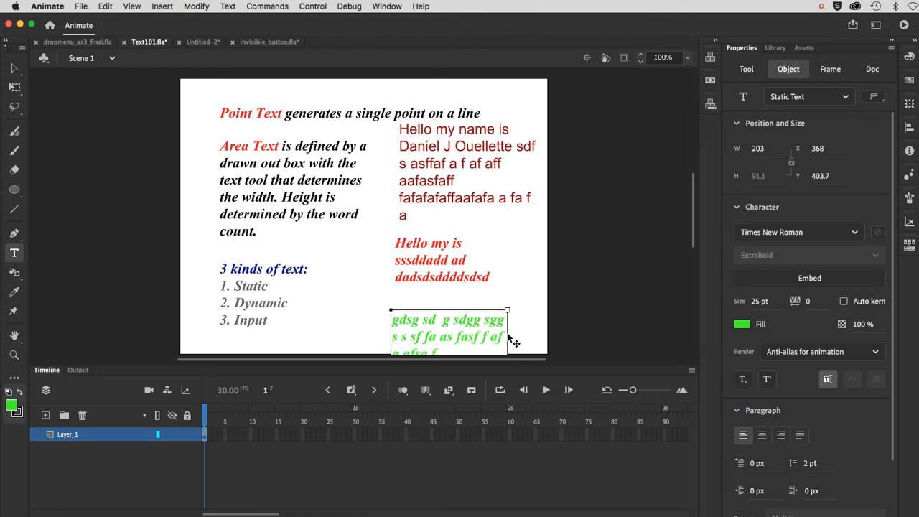
- Move the green area text block to about X 373, Y 369 and delete it
click(15, 68)
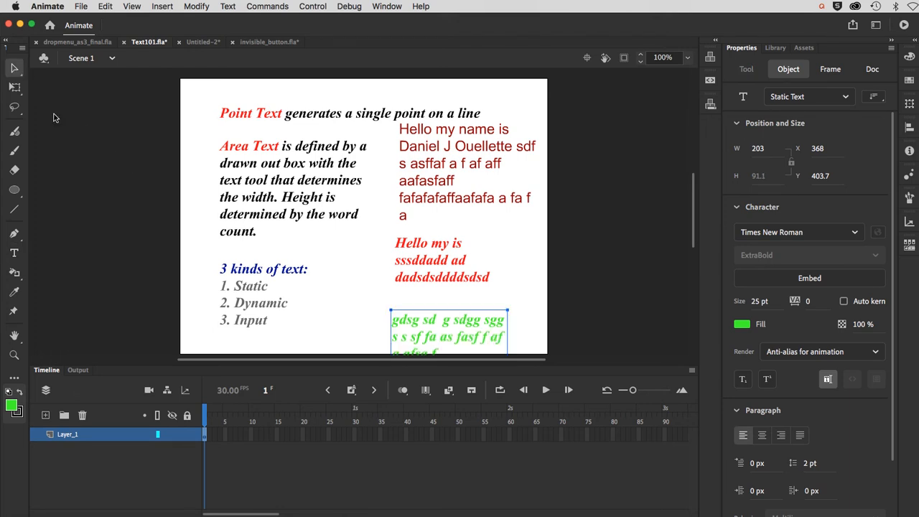
drag(401, 327, 395, 307)
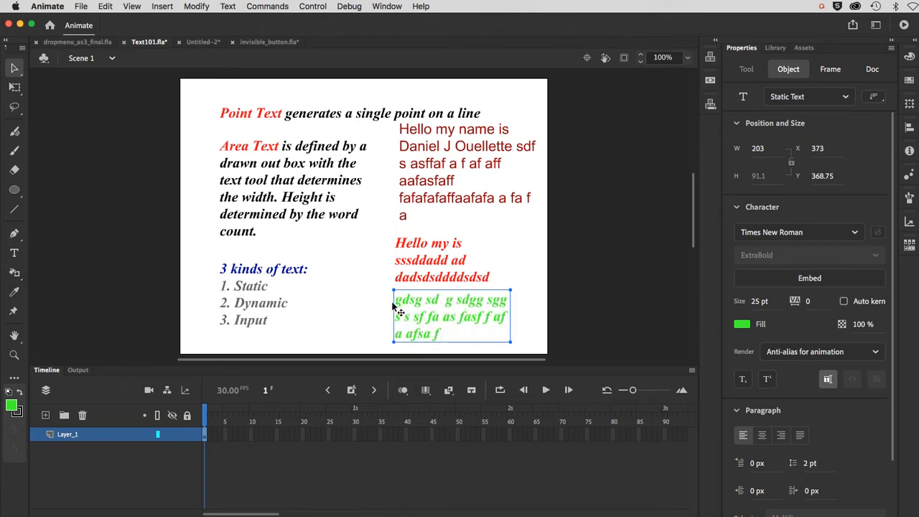
key(Delete)
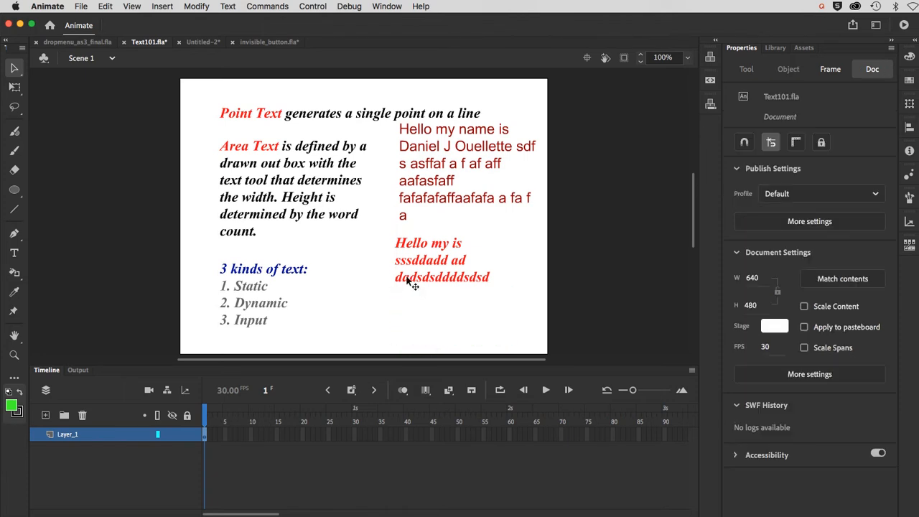
- Delete the red and dark red text blocks, the Point Text line and the Area Text paragraph
click(415, 280)
key(Delete)
click(417, 204)
key(Delete)
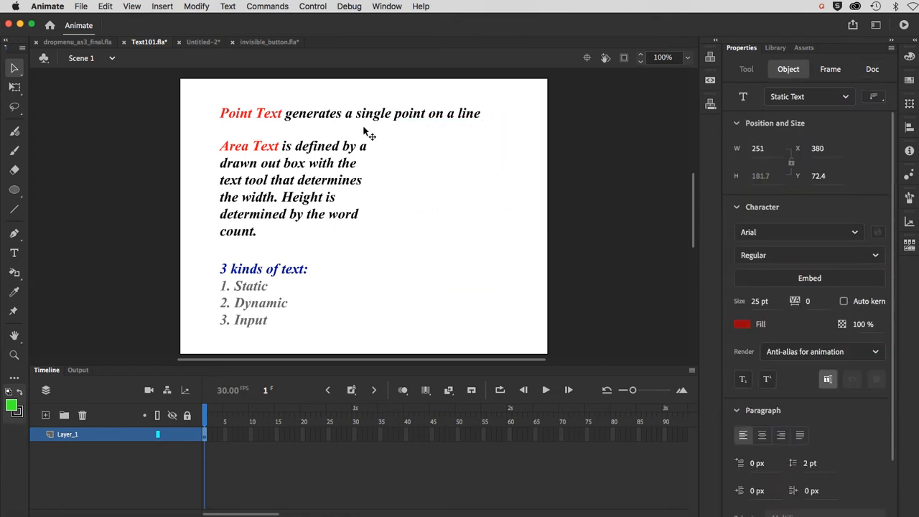
click(353, 113)
key(Delete)
click(334, 151)
key(Delete)
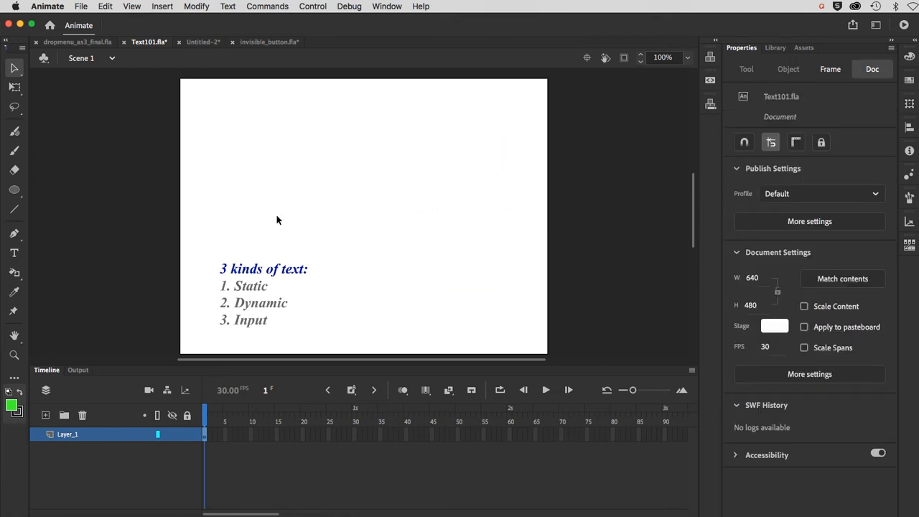
- Move the "3 kinds of text" list to about X 39, Y 325 and deselect it
click(264, 270)
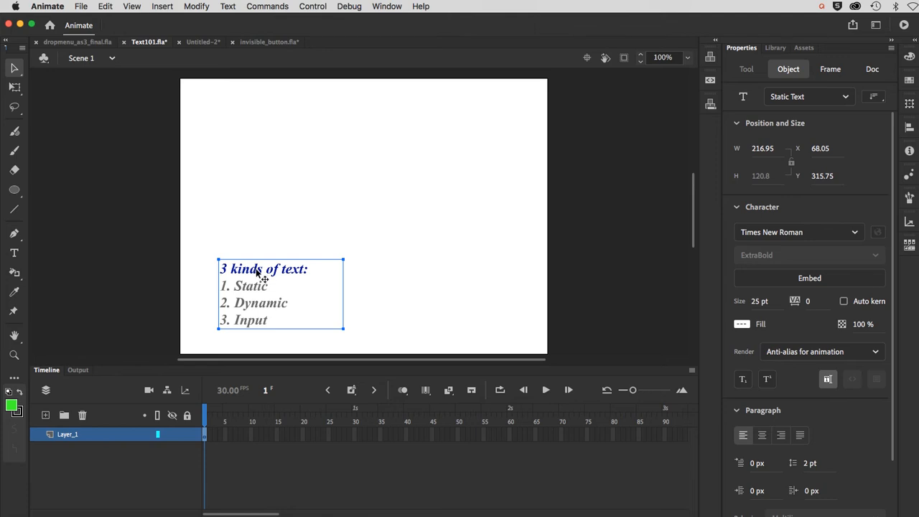
drag(263, 270, 239, 274)
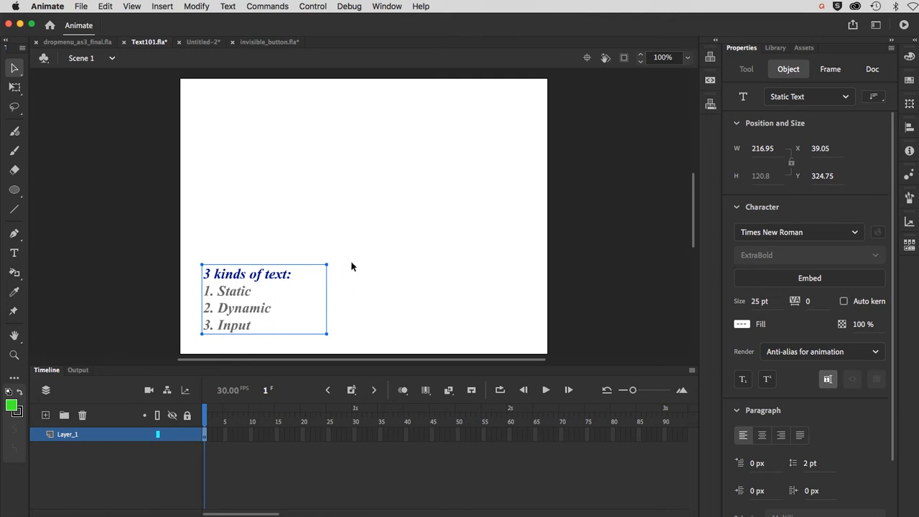
click(326, 186)
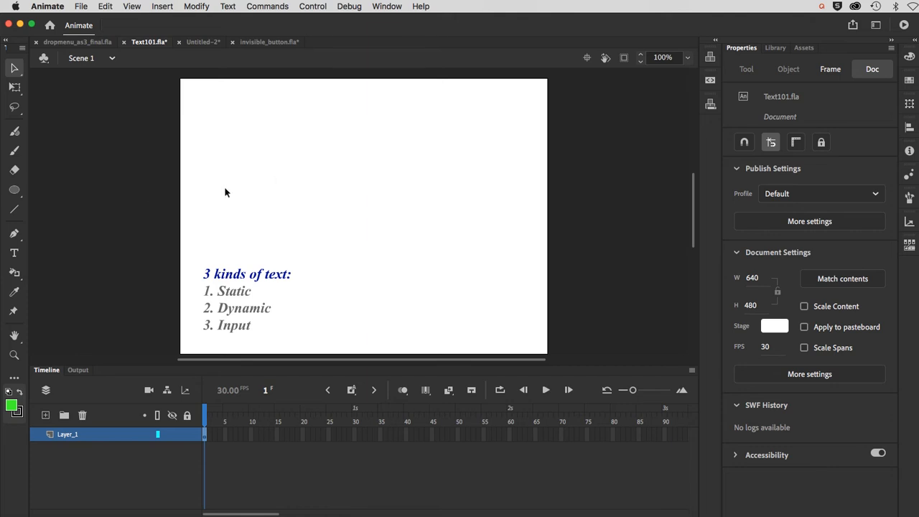
- Add green static point text reading "Static" in the upper part of the stage, at about X 116, Y 95
click(14, 253)
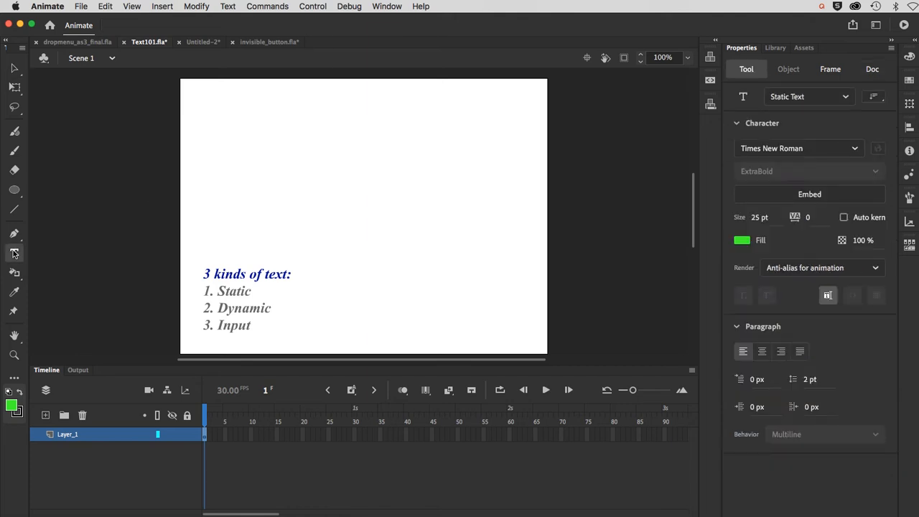
click(248, 147)
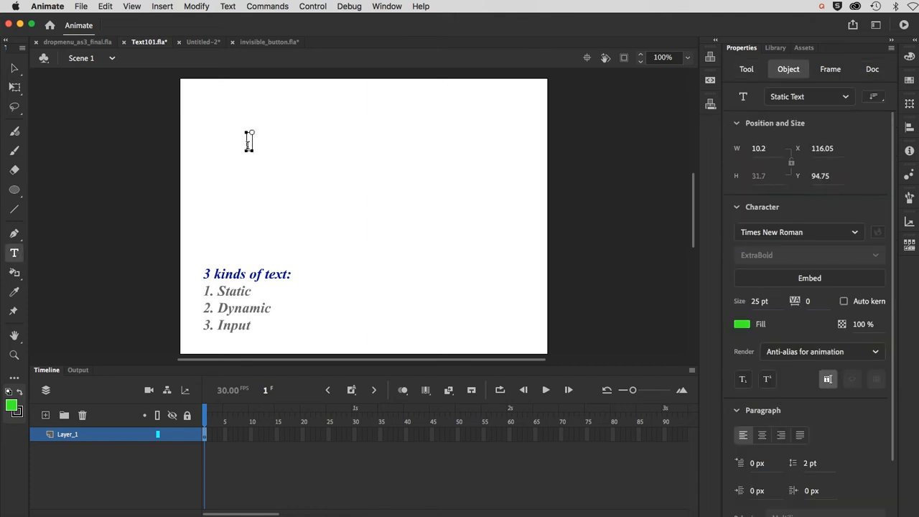
text(Static)
- Change the type of the "Static" text to Dynamic Text and deselect it
click(845, 100)
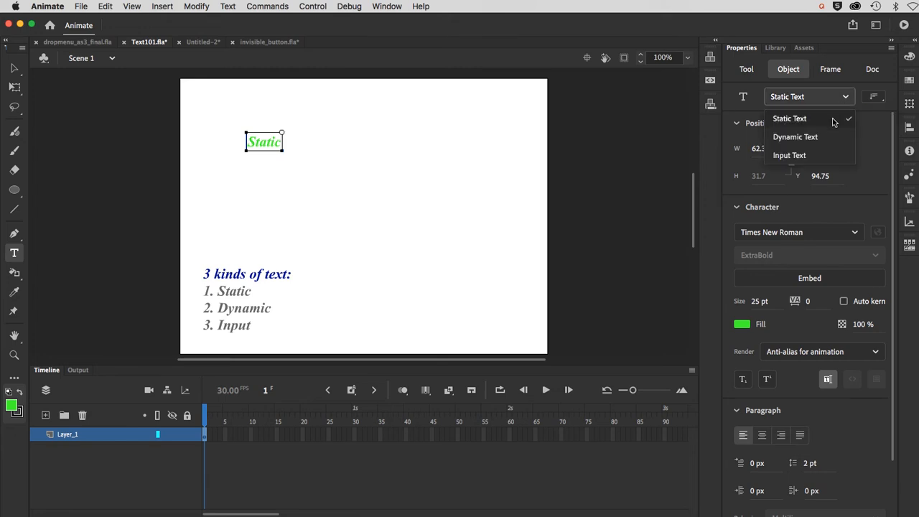
click(803, 143)
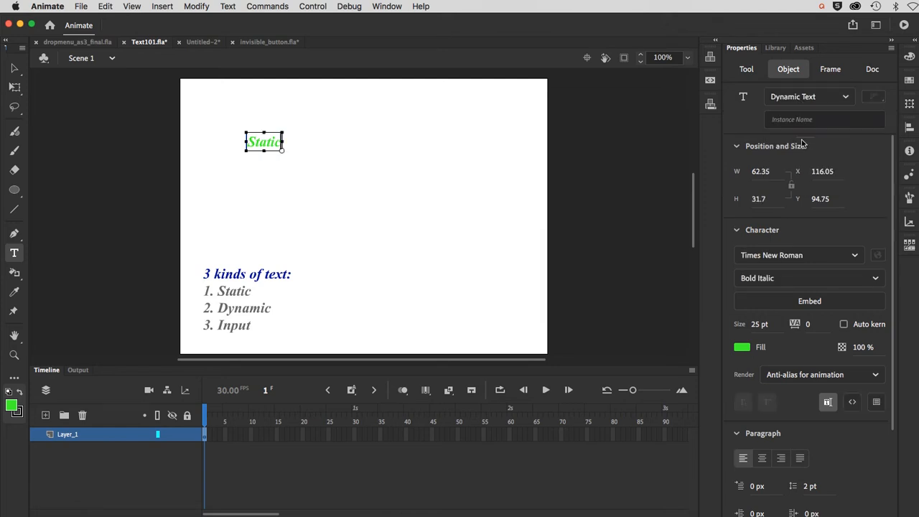
click(19, 69)
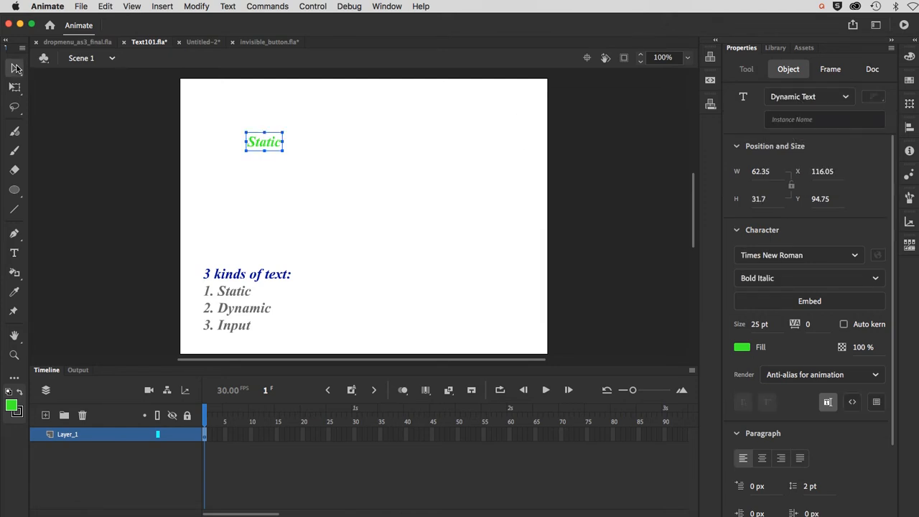
click(331, 188)
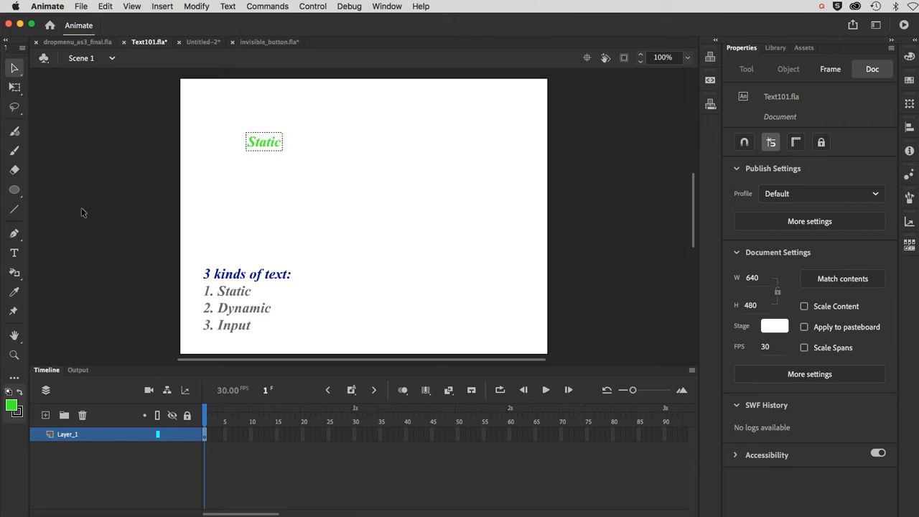
- Add dynamic text reading "Dynamic" to the right of the "Static" text, at about X 358, Y 101, and select the word
click(14, 253)
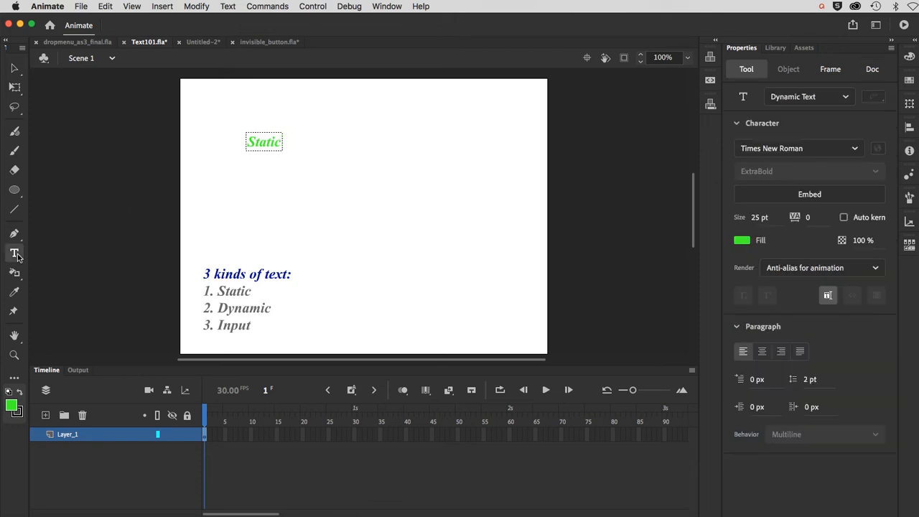
click(387, 150)
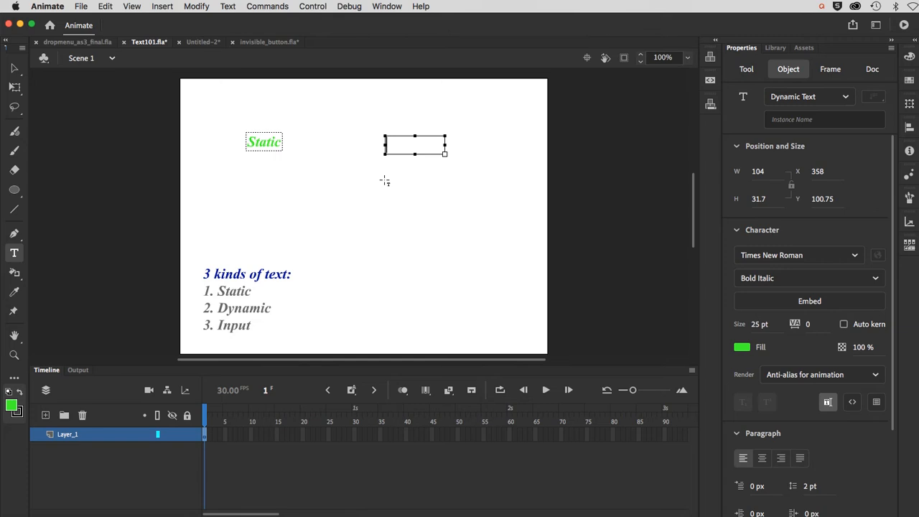
text(Dynamic)
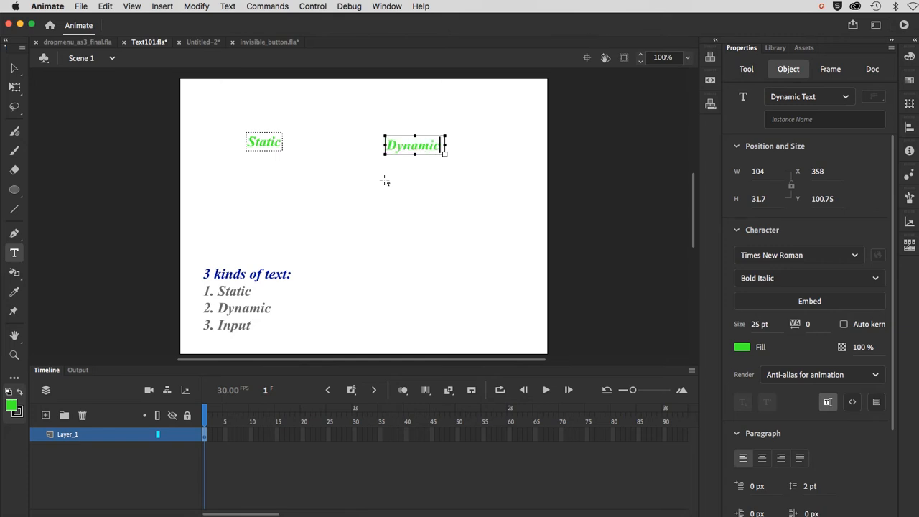
double_click(414, 147)
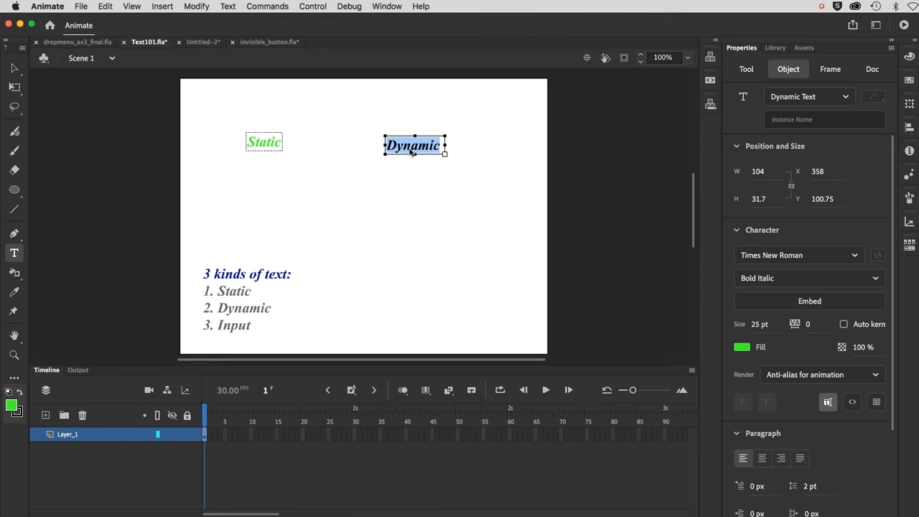
- Set the fill of the "Dynamic" text to dark red (#990001) and deselect it
click(14, 406)
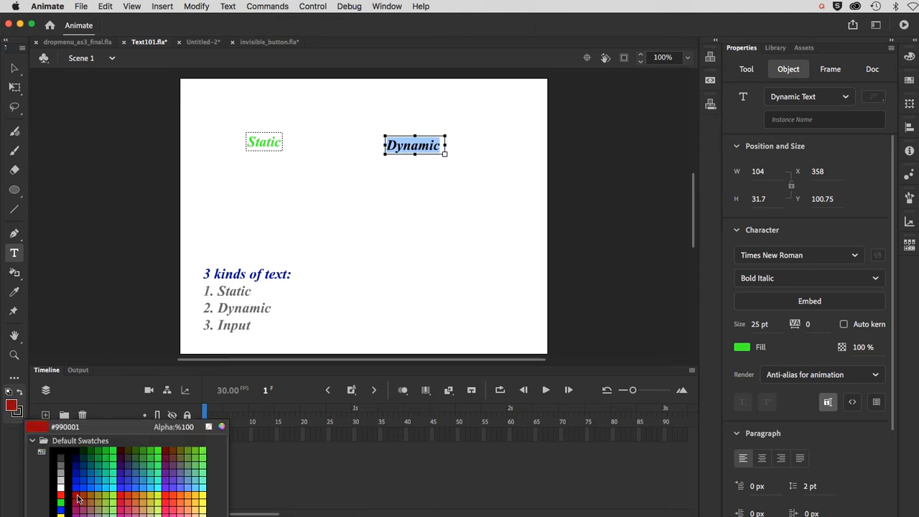
click(78, 499)
click(14, 68)
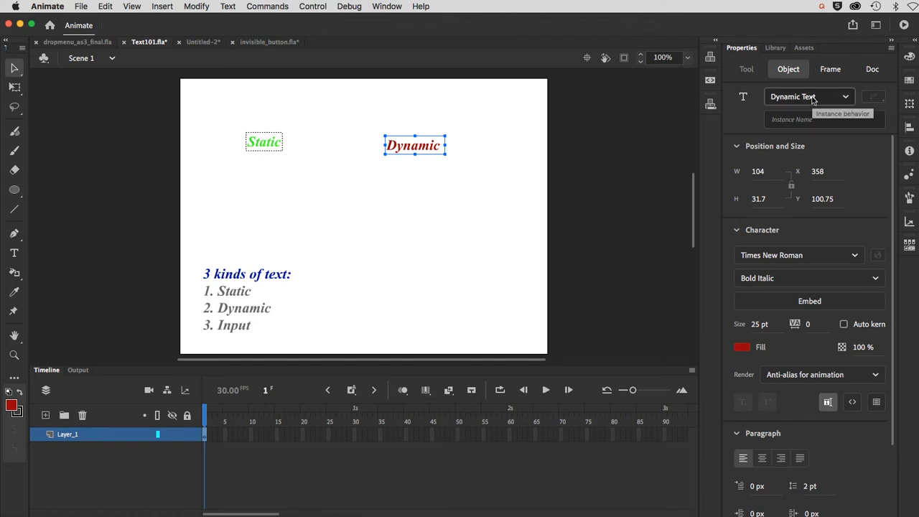
click(495, 216)
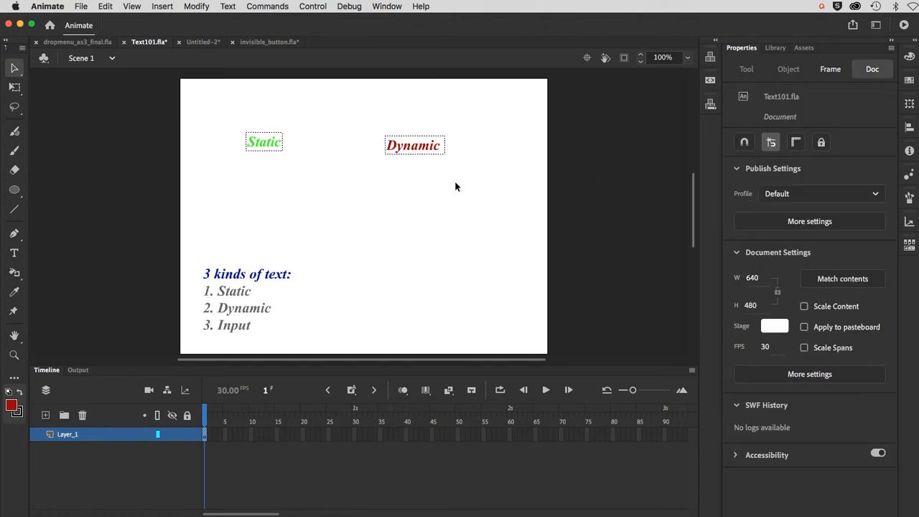
- Change the type of the green "Static" text back to Static Text and deselect it
click(265, 145)
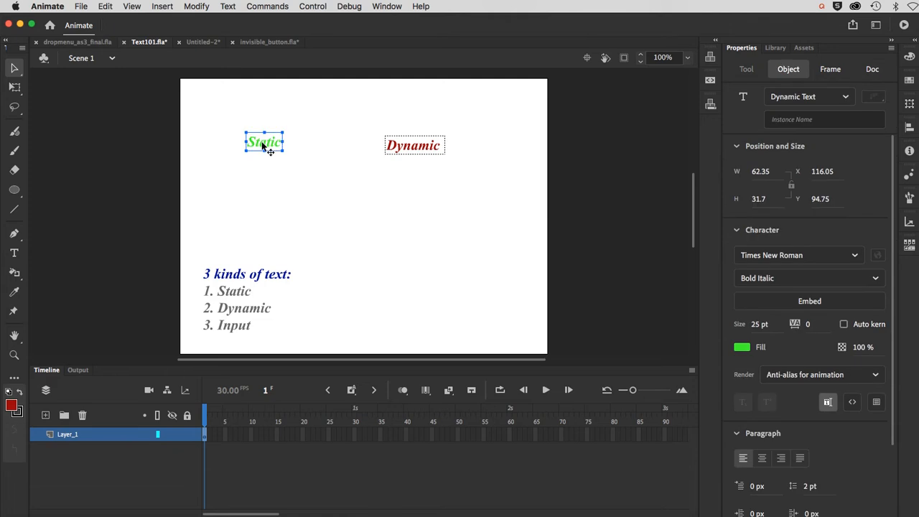
click(787, 99)
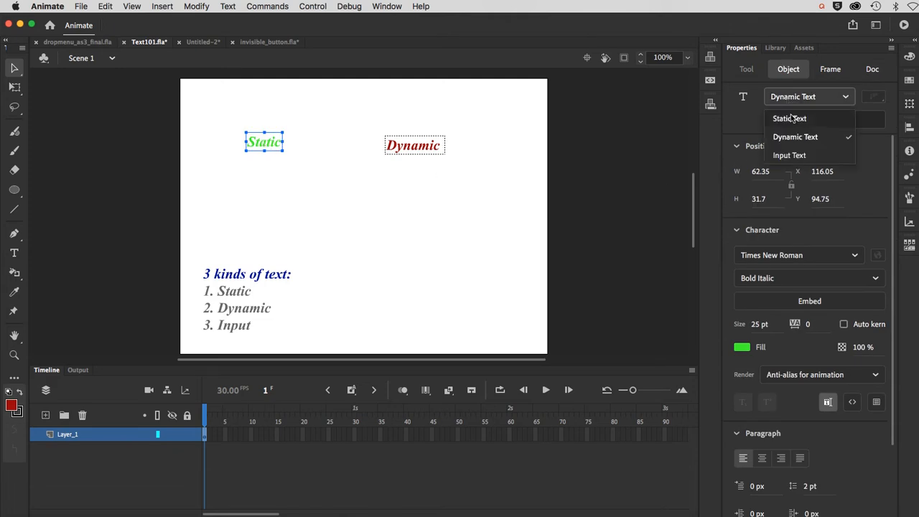
click(790, 119)
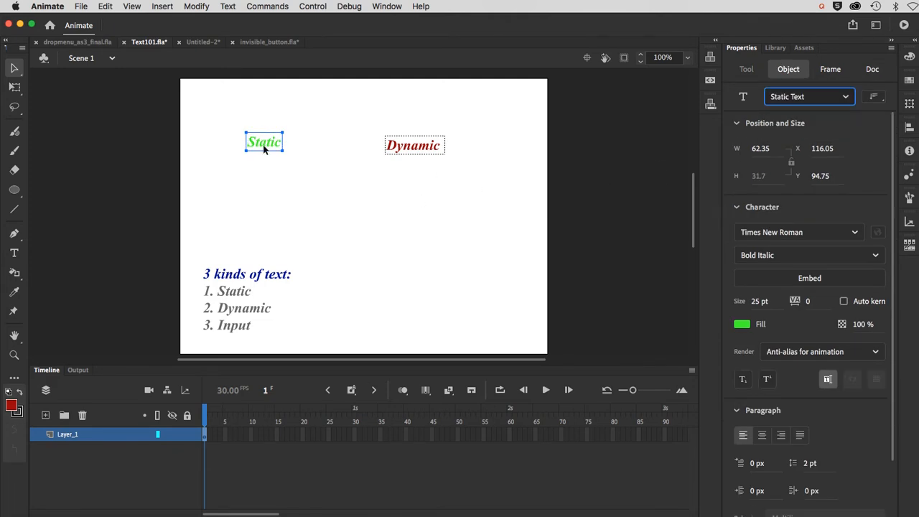
click(302, 206)
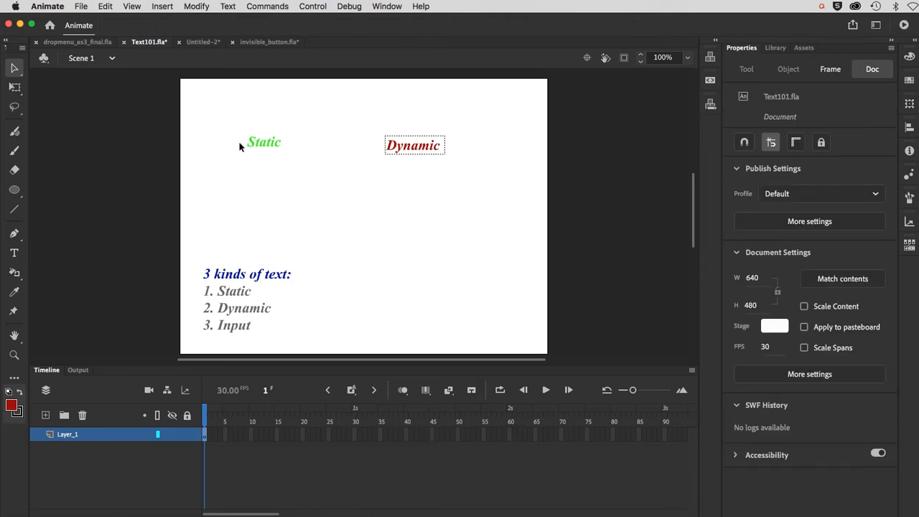
click(396, 153)
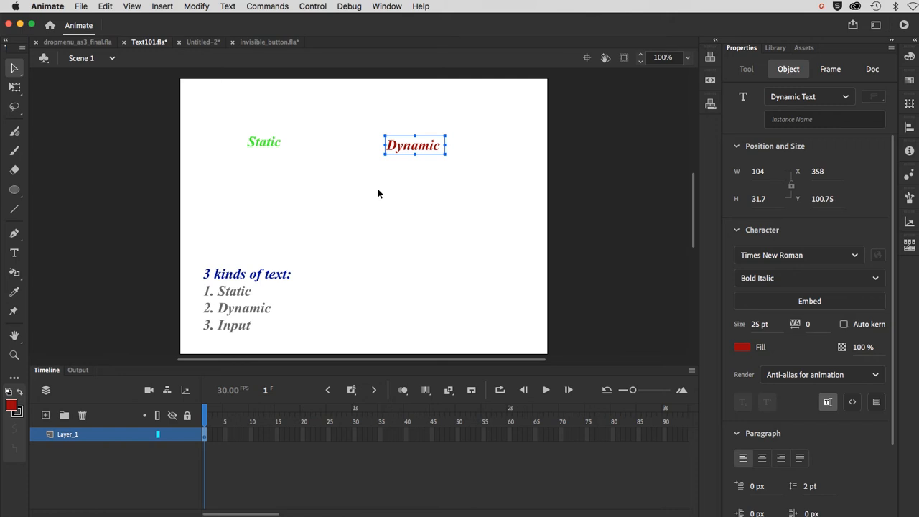
click(269, 145)
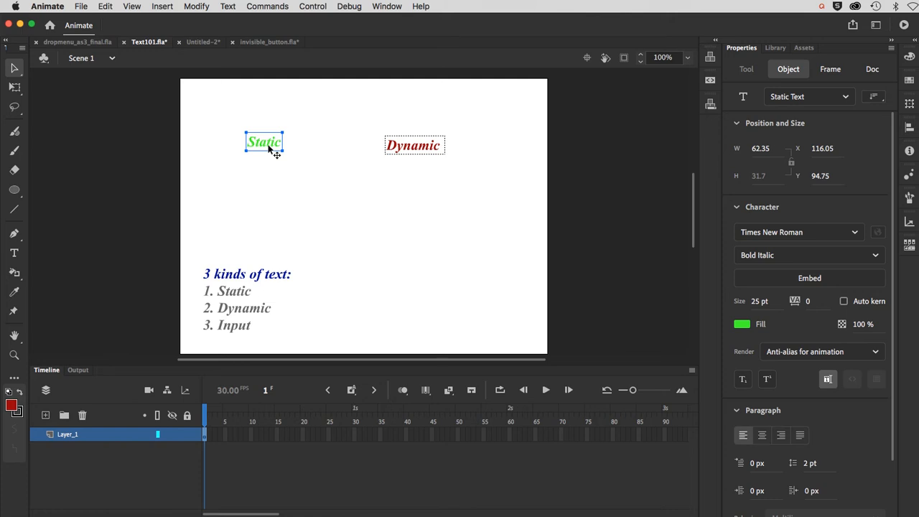
click(355, 172)
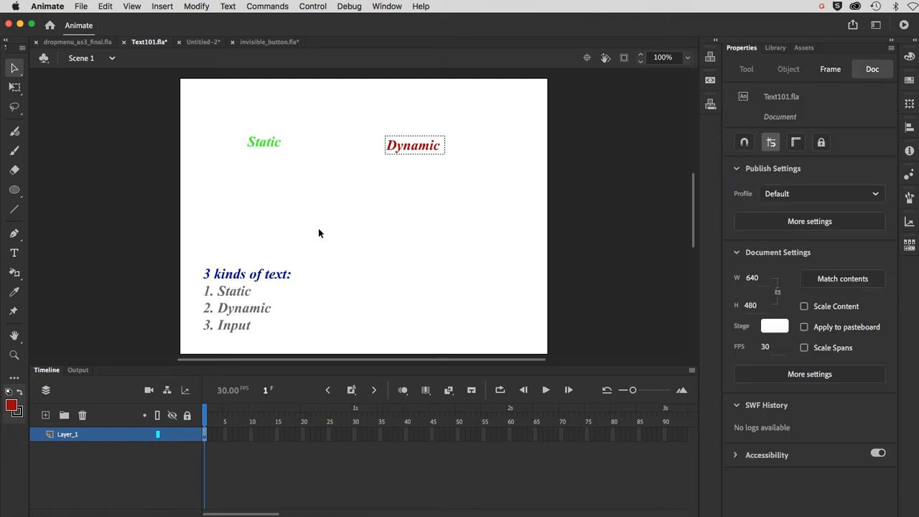
- Add input text reading "Type into this box" below the "Dynamic" text, at about X 323, Y 227
click(21, 254)
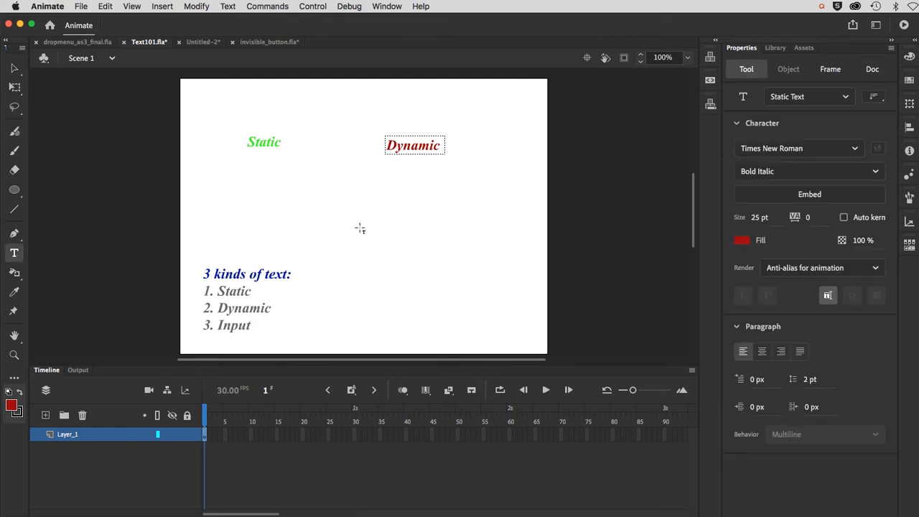
click(788, 96)
click(789, 155)
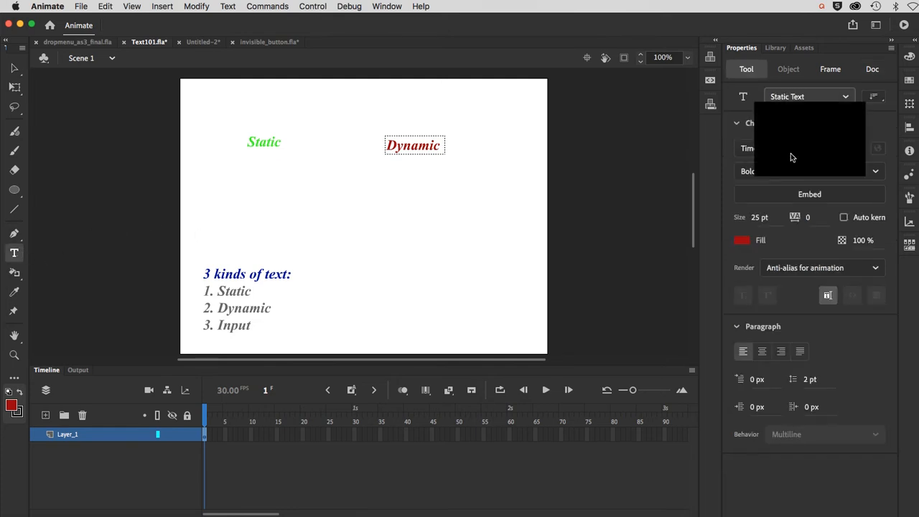
click(365, 219)
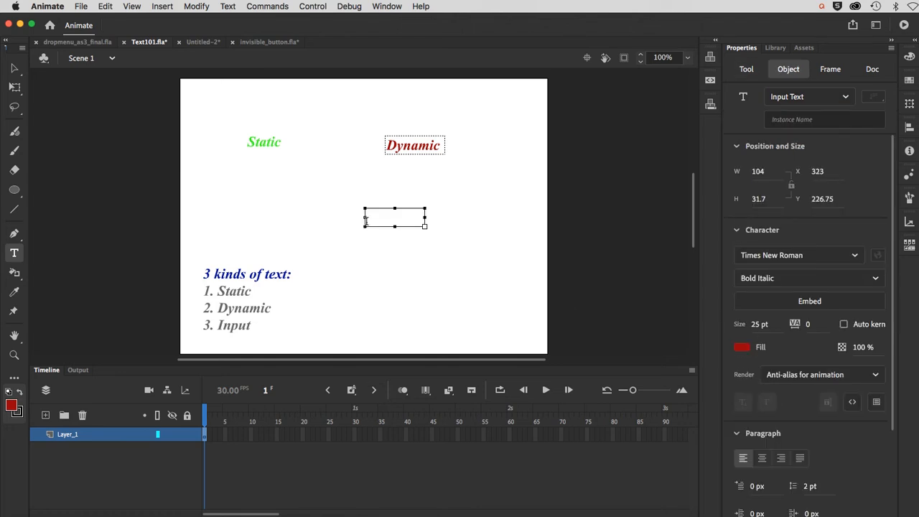
text(Type into thi)
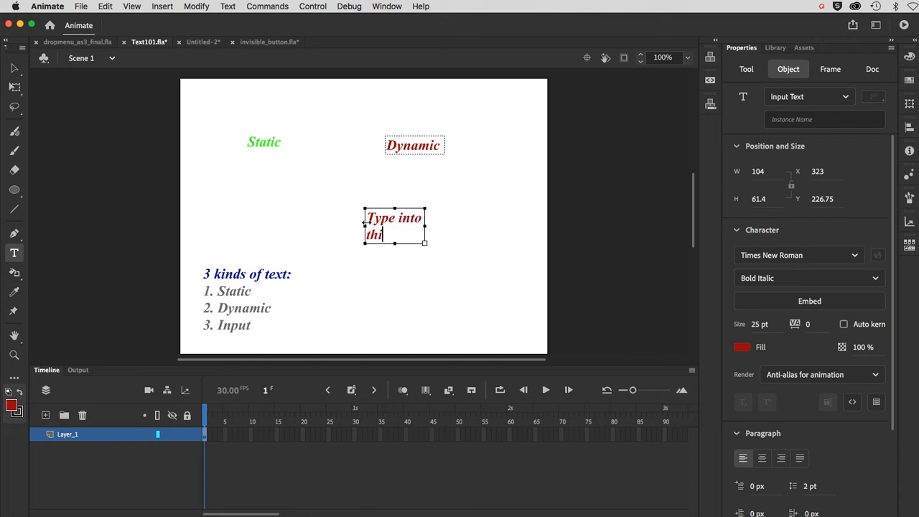
text(s box)
- Widen the input text box to about 215 px so its text fits on one line, and deselect it
drag(424, 226, 489, 225)
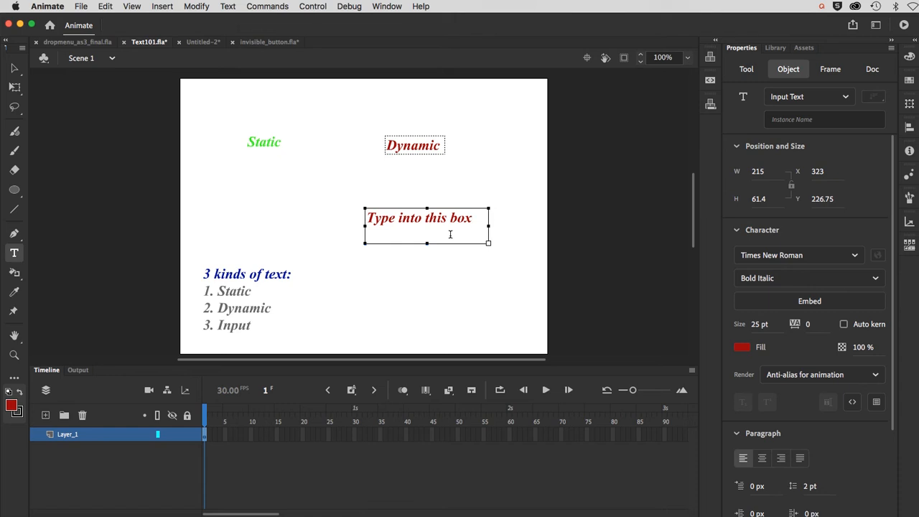
click(13, 69)
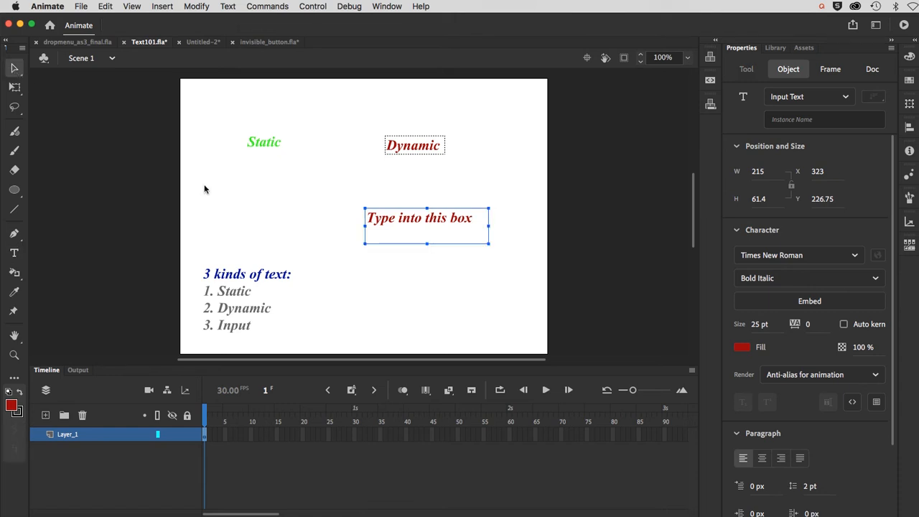
click(264, 192)
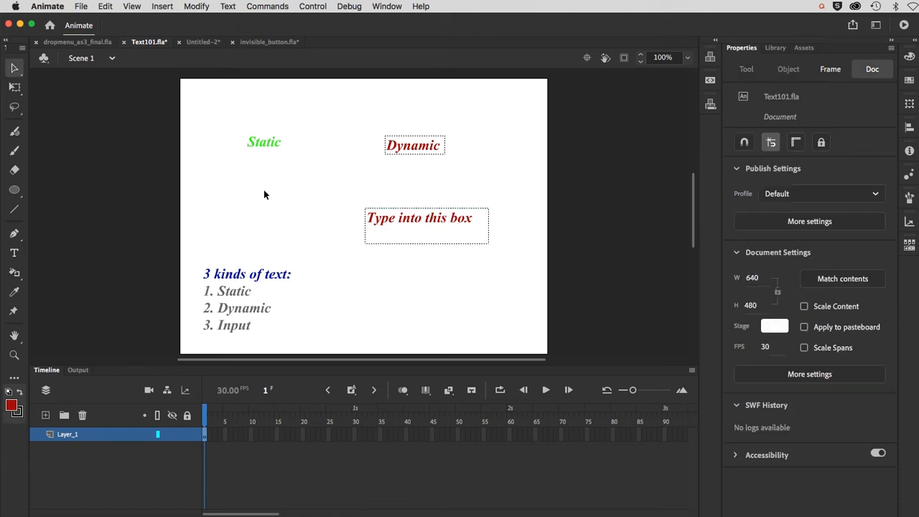
click(405, 224)
click(386, 265)
click(406, 215)
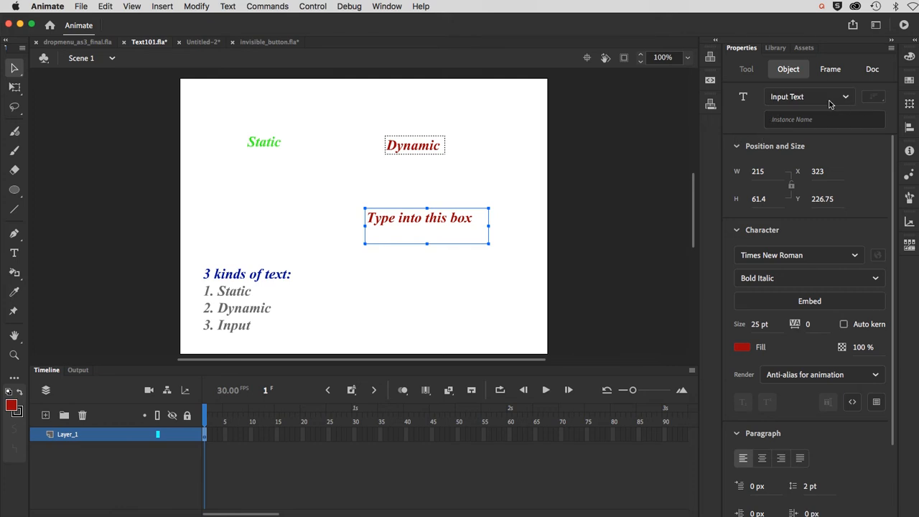
click(434, 153)
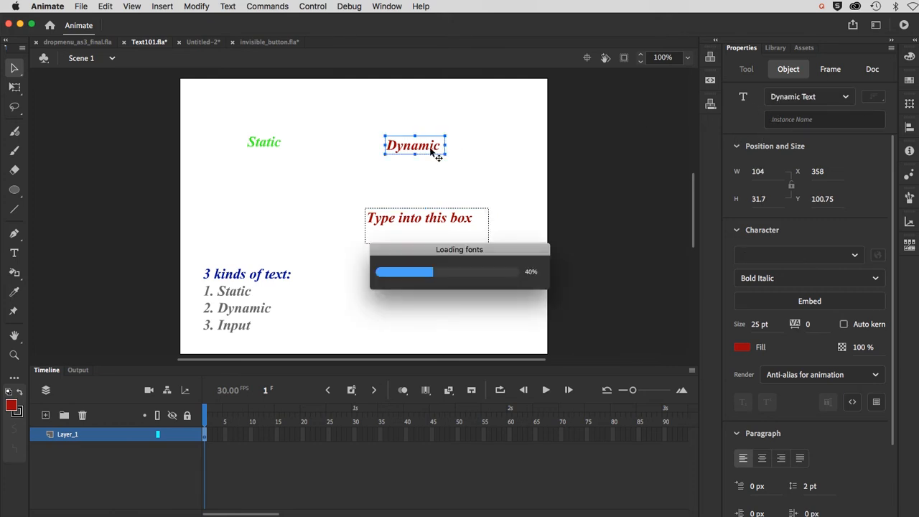
click(274, 149)
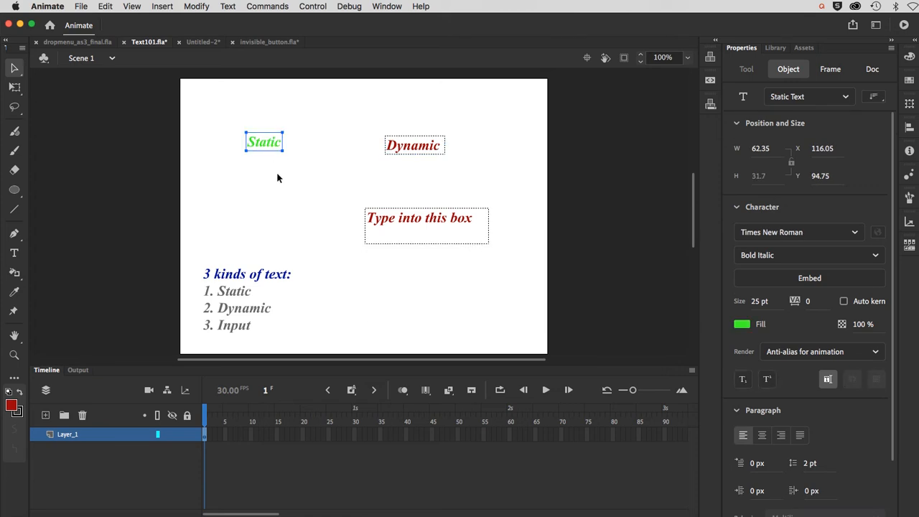
- Line up the "Dynamic" text at about X 200, Y 95 and the "Type into this box" text in one row beside "Static"
click(398, 146)
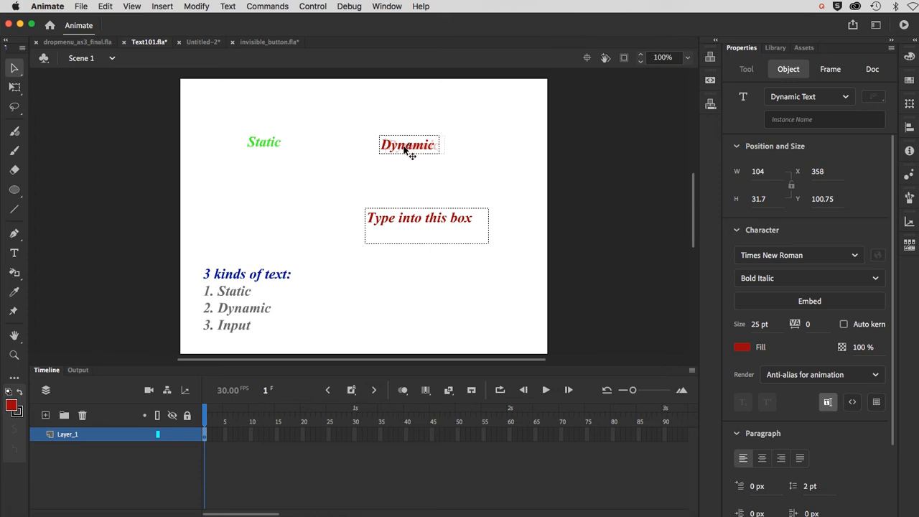
drag(393, 149, 302, 143)
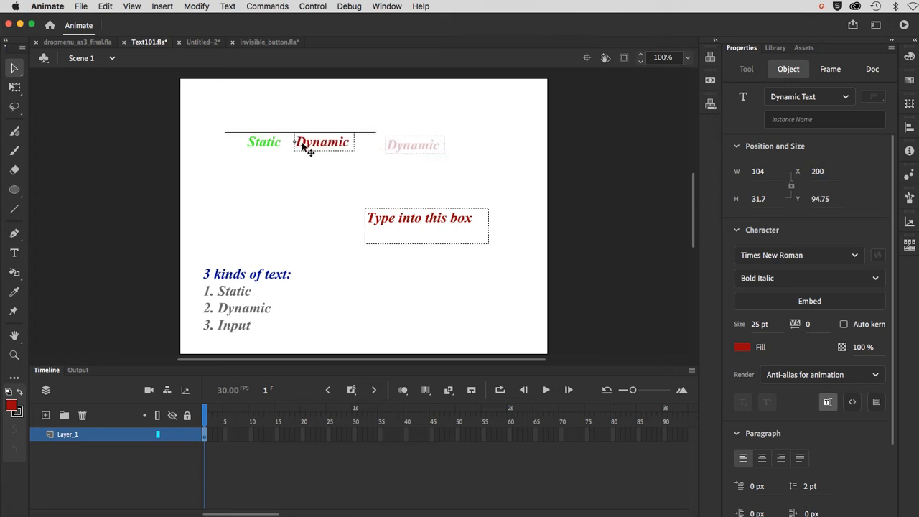
drag(387, 224, 386, 138)
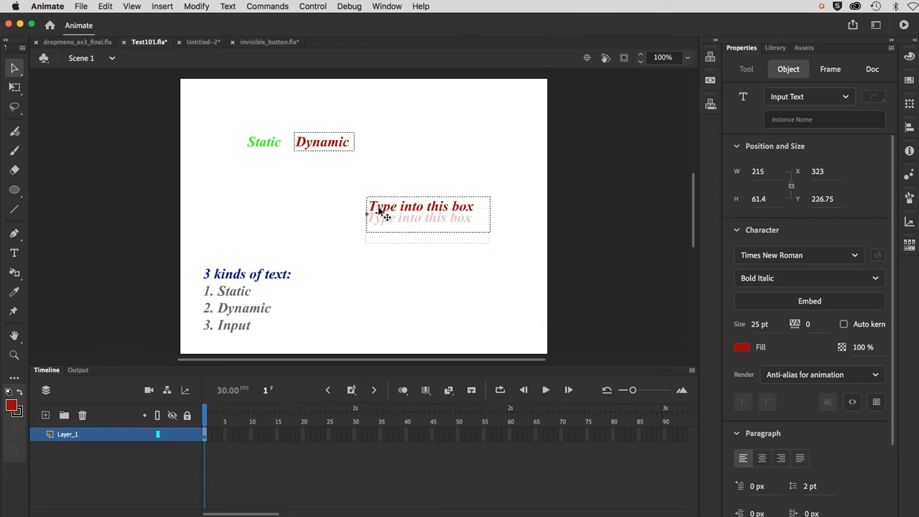
drag(382, 213, 379, 132)
click(379, 183)
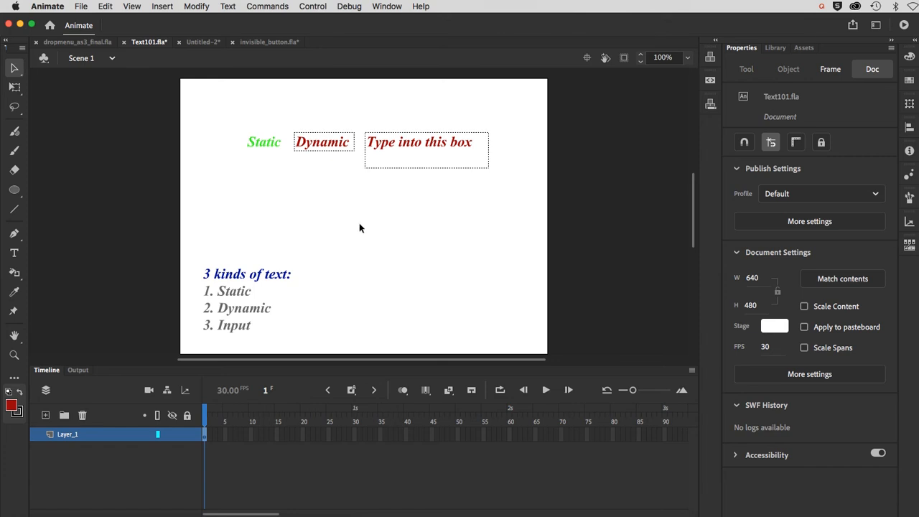
- Move the "3 kinds of text" list to about X 209, Y 239 and expand its text options
click(280, 279)
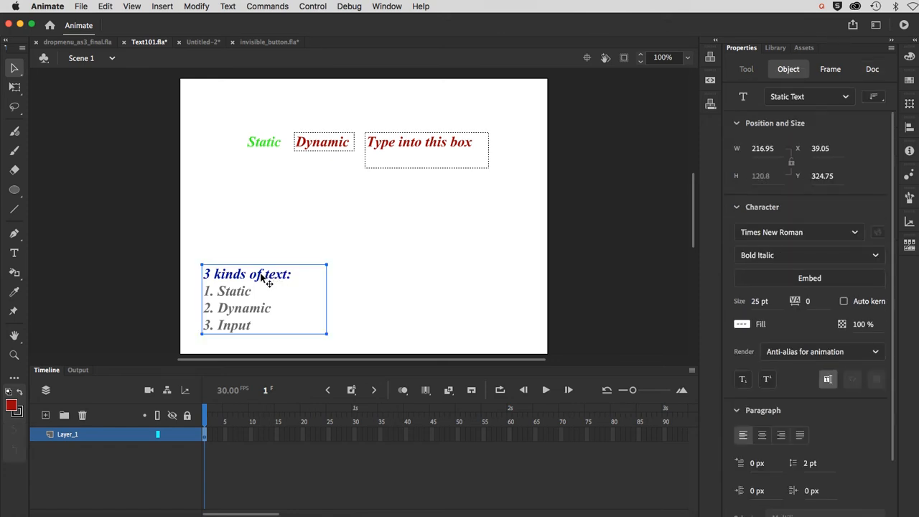
drag(265, 275, 359, 227)
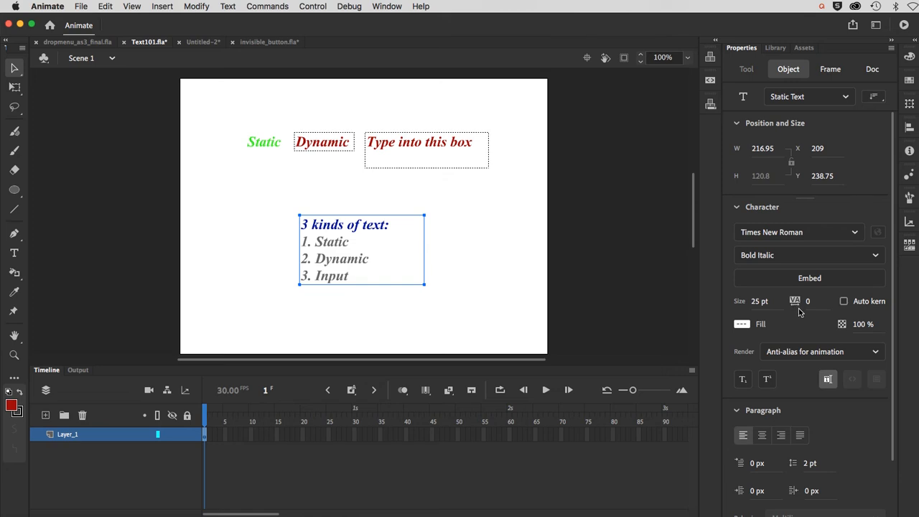
scroll(896, 388, down, 3)
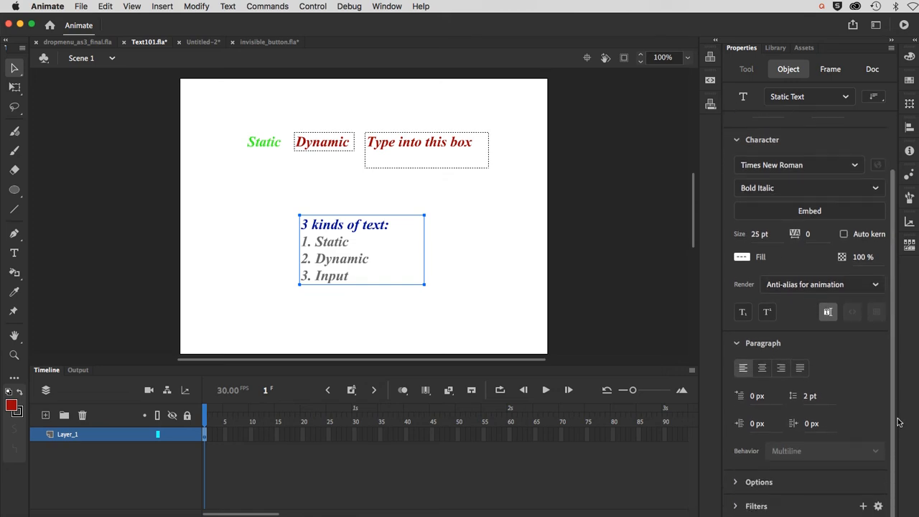
click(736, 484)
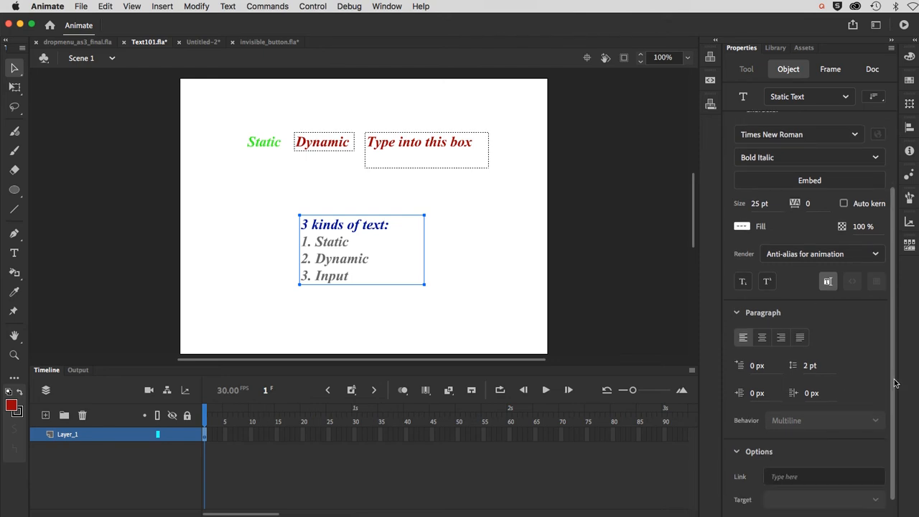
scroll(894, 383, down, 1)
scroll(898, 413, up, 3)
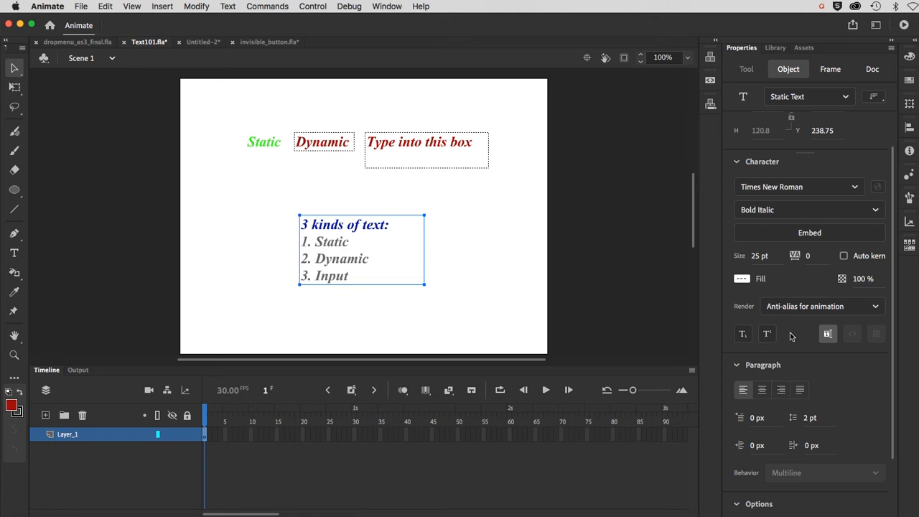
- Set the fill of the heading line "3 kinds of text:" to bright red and select that line again
double_click(382, 226)
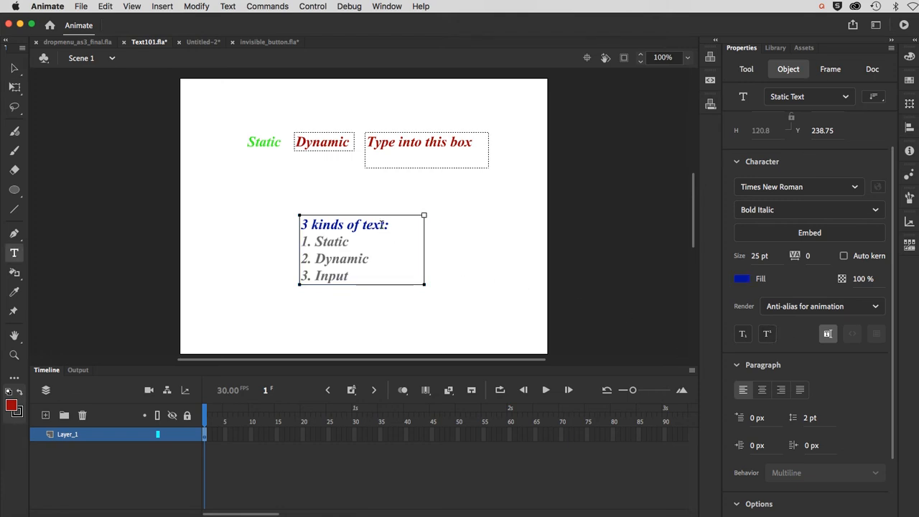
key(shift+Right)
key(shift+Right)
drag(380, 224, 290, 220)
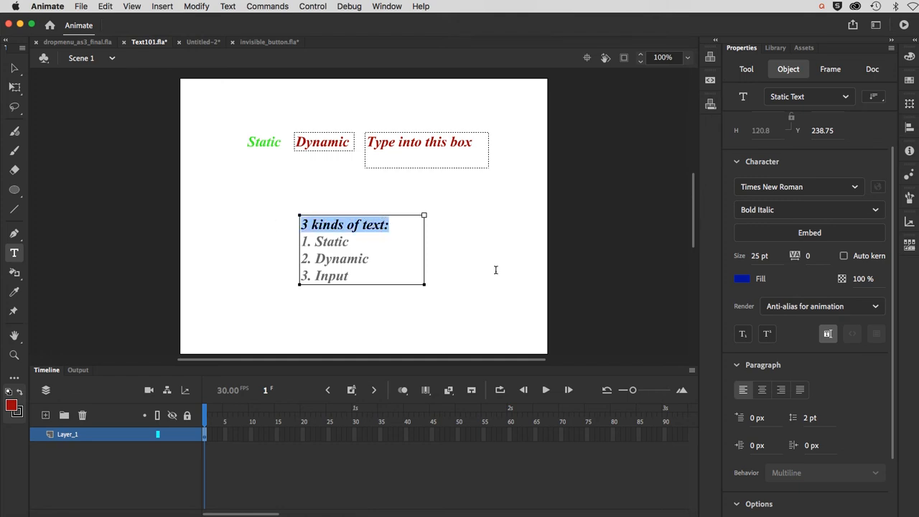
click(740, 279)
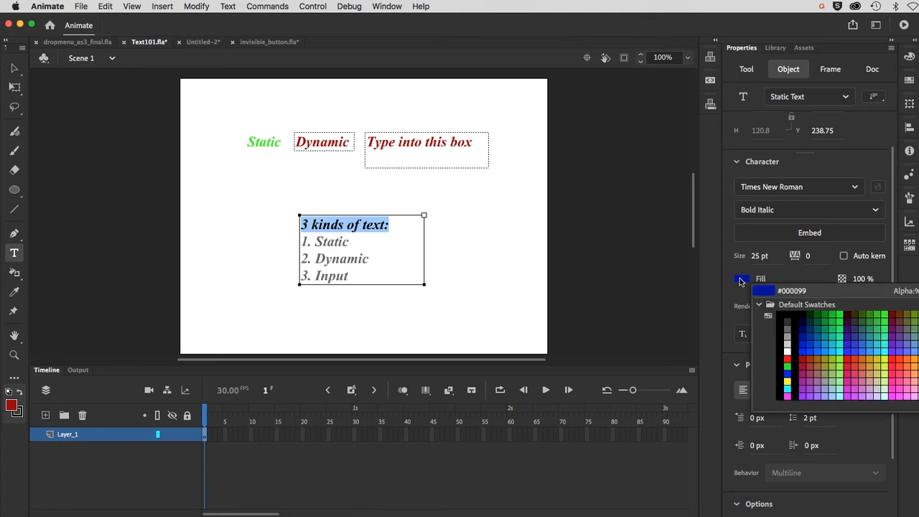
click(786, 359)
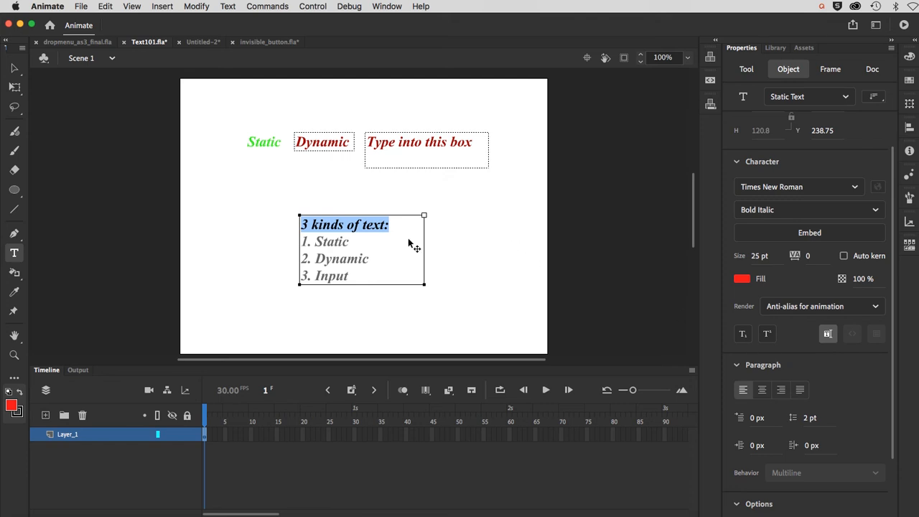
click(402, 228)
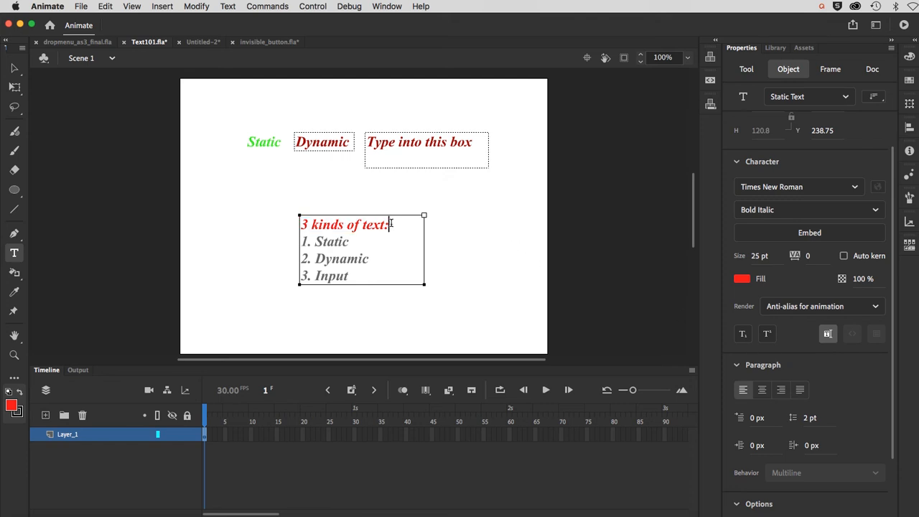
drag(390, 225, 303, 224)
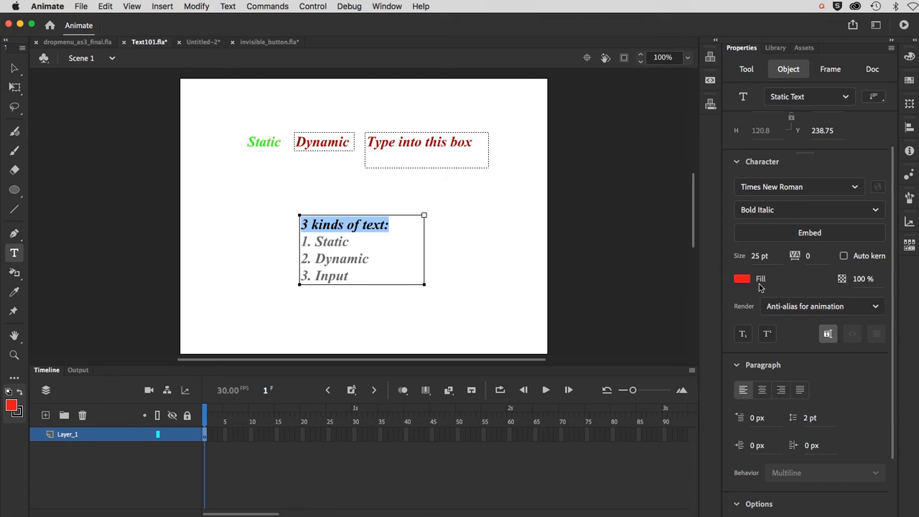
click(742, 280)
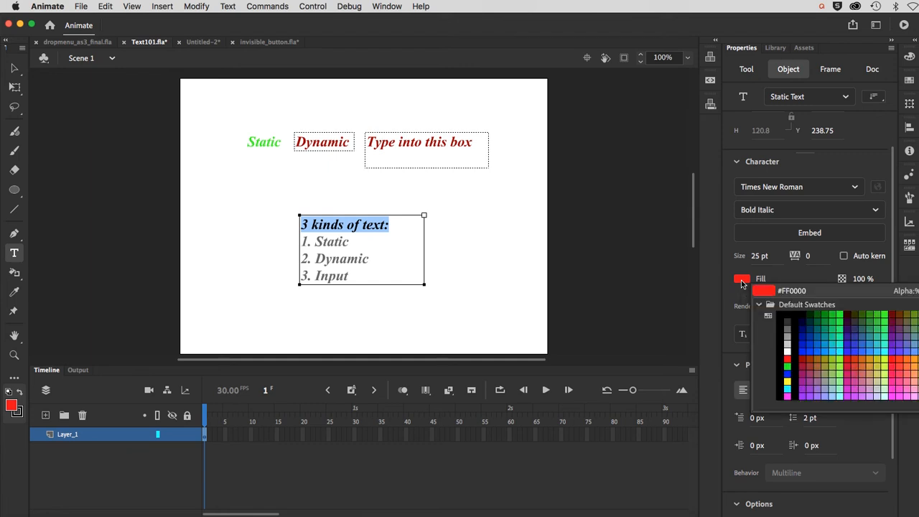
key(Escape)
click(741, 280)
click(742, 279)
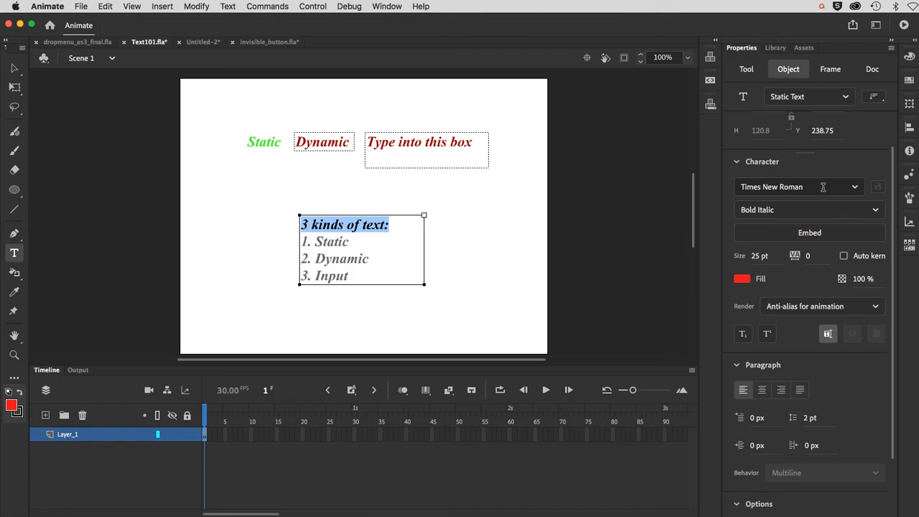
- Change the font of the heading line "3 kinds of text:" to Trattatello
click(854, 188)
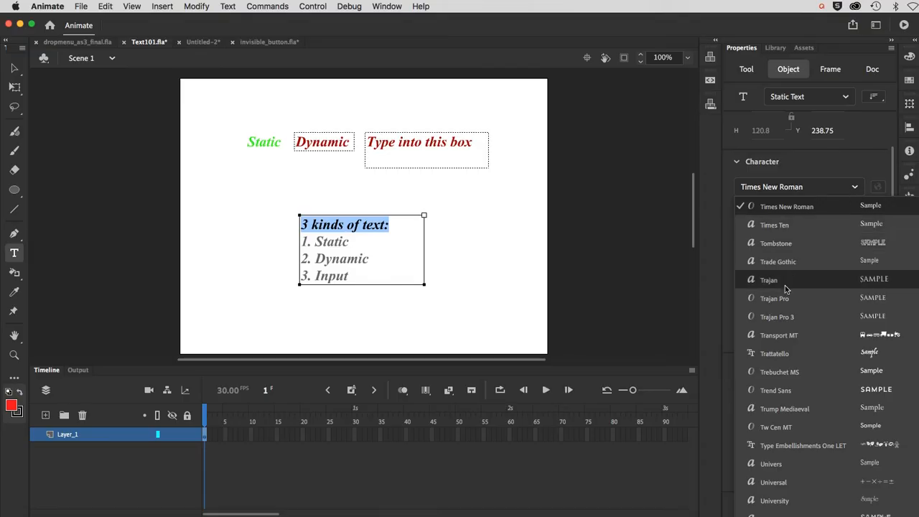
click(782, 354)
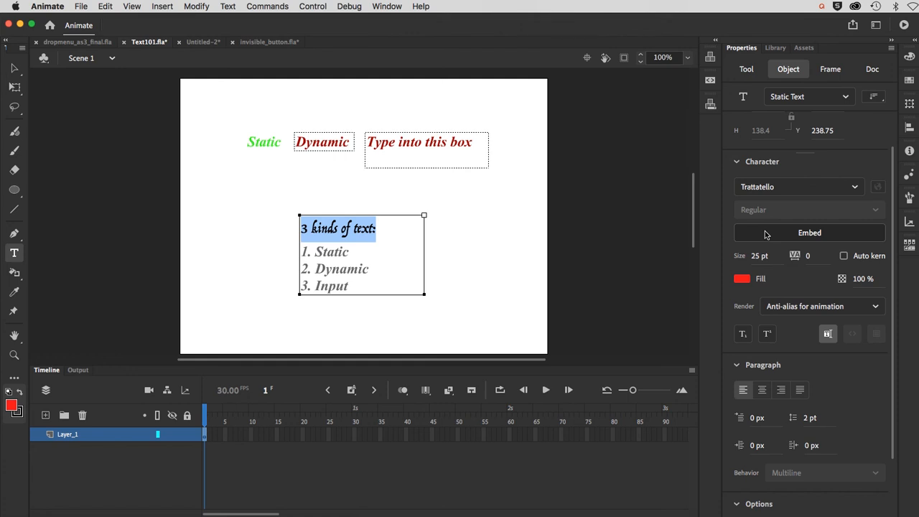
- Embed the Trattatello font under the name "All Tratatello" with the All character range included
click(766, 235)
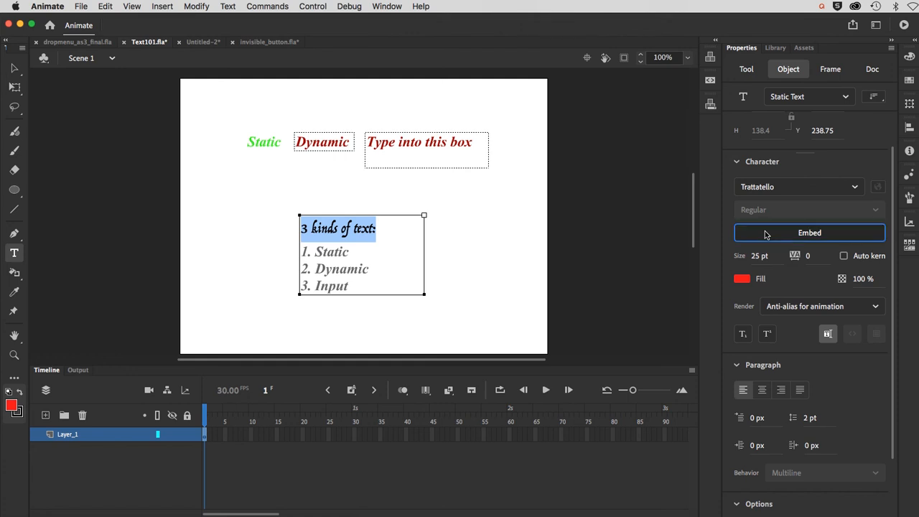
drag(594, 188, 554, 105)
click(454, 165)
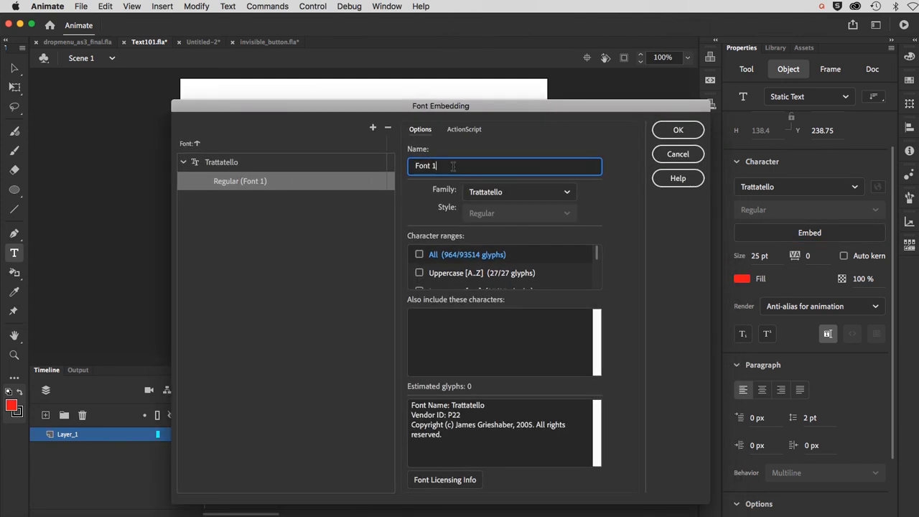
drag(454, 165, 399, 165)
text(All Tratatello)
click(420, 255)
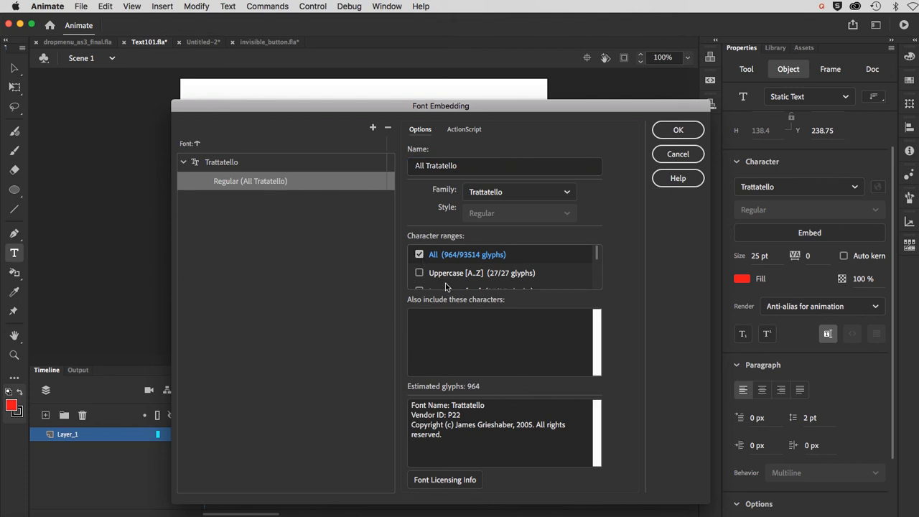
mouse_move(596, 256)
mouse_down()
mouse_move(597, 271)
mouse_move(596, 251)
mouse_up()
click(661, 135)
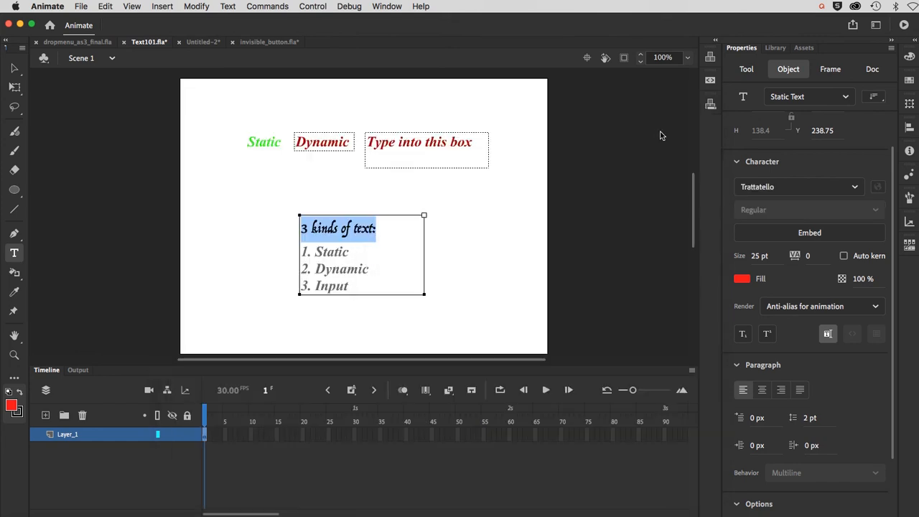
- Save the document, finish editing the "3 kinds of text" list and deselect it
click(77, 6)
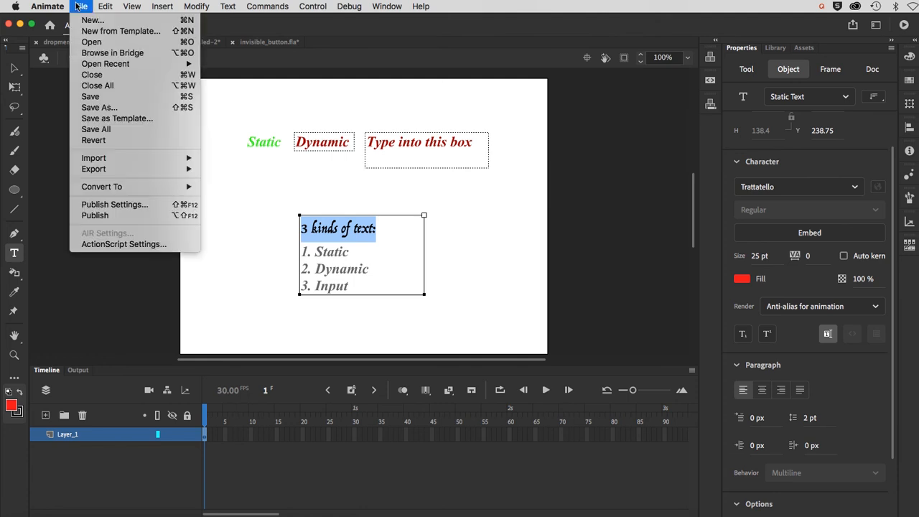
click(87, 96)
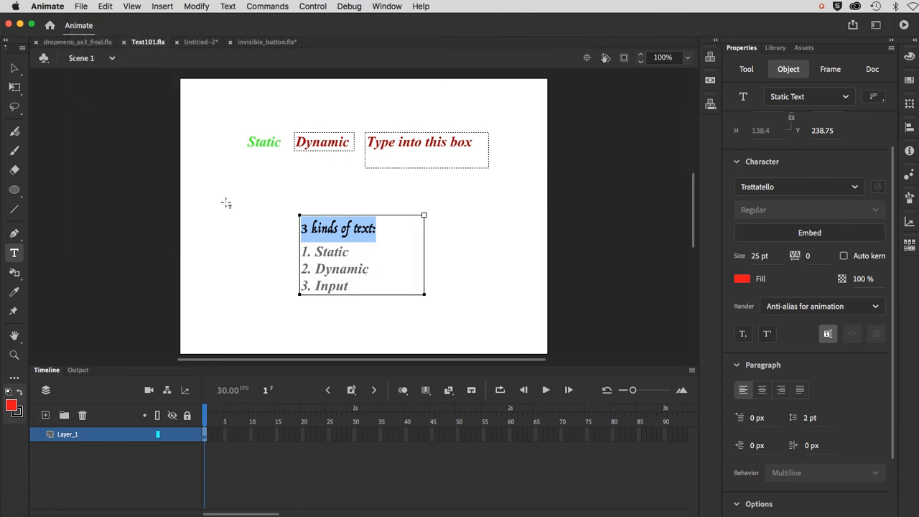
key(Escape)
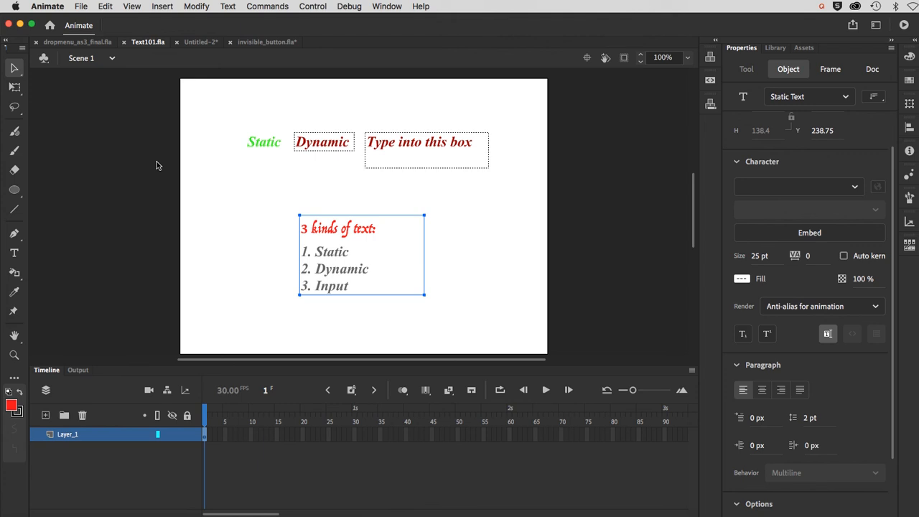
click(190, 182)
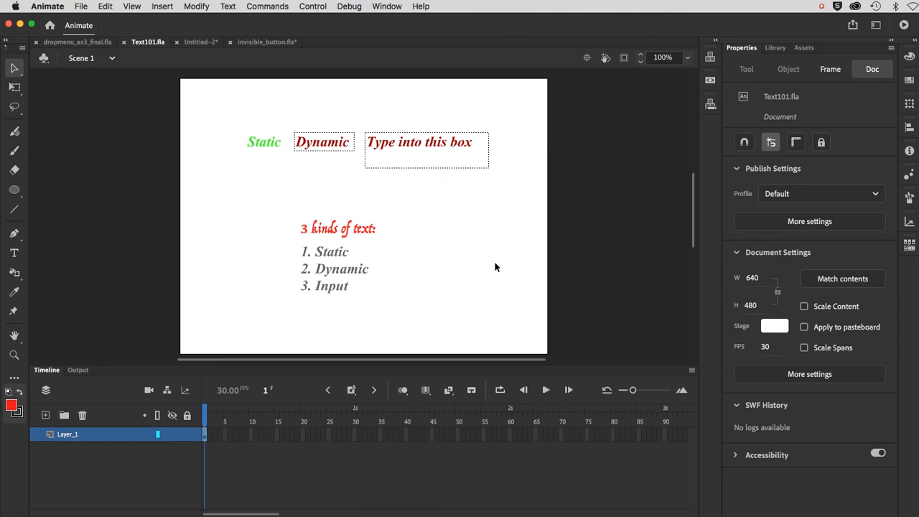
- Resize the "Type into this box" input text box to about 195 by 124 px and append filler text starting "sf safasf as asf" to overfill it
click(384, 157)
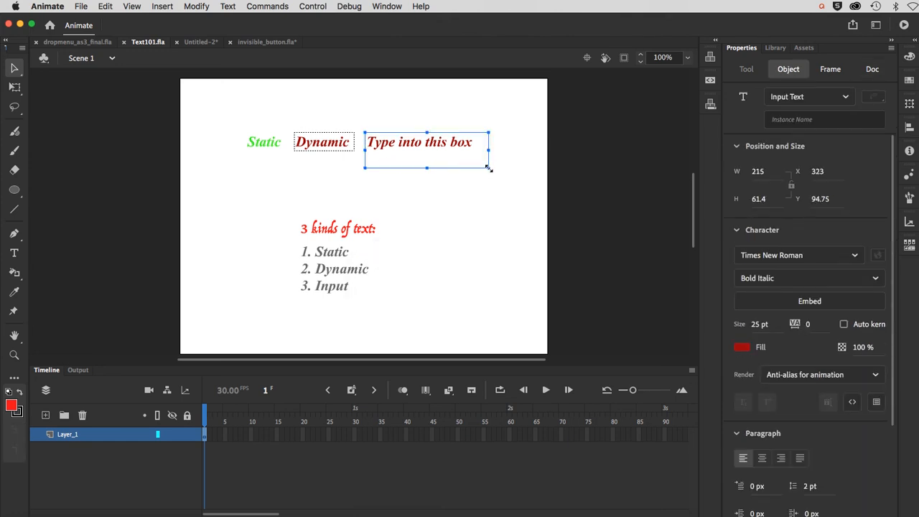
drag(490, 168, 477, 205)
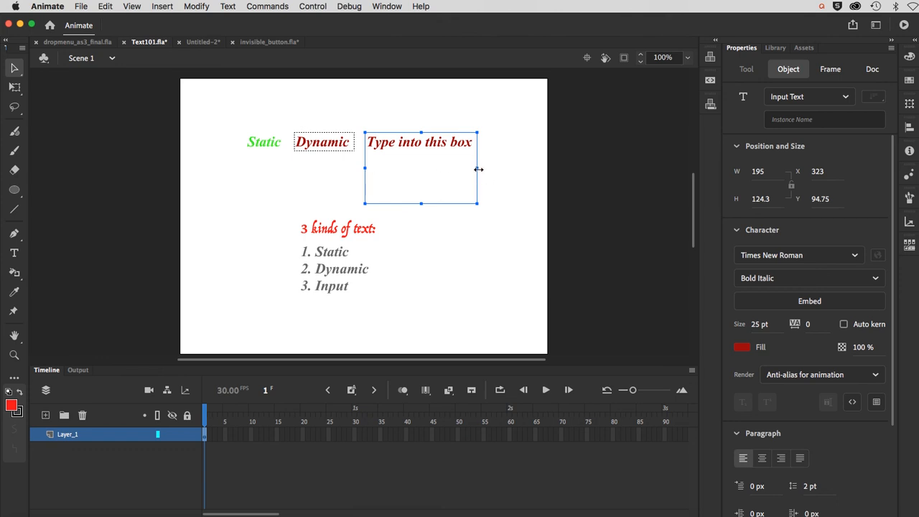
double_click(468, 144)
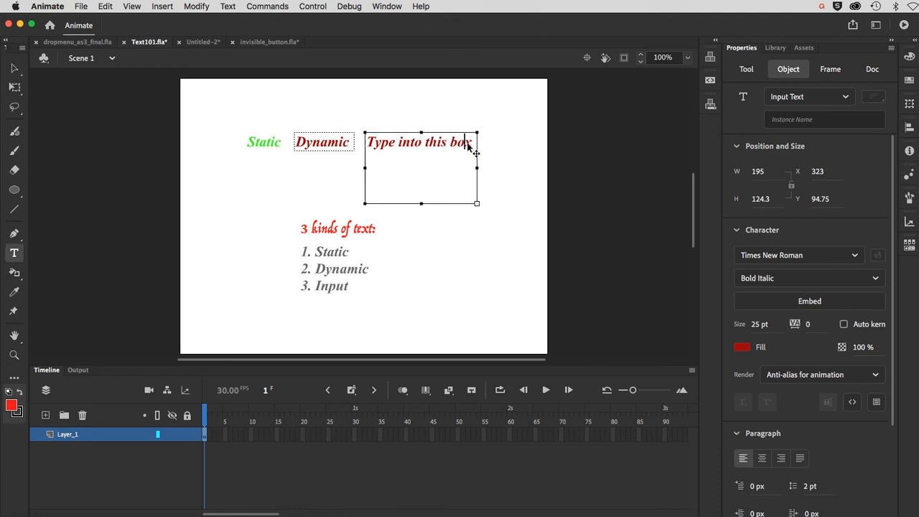
click(470, 144)
text(sf safasf)
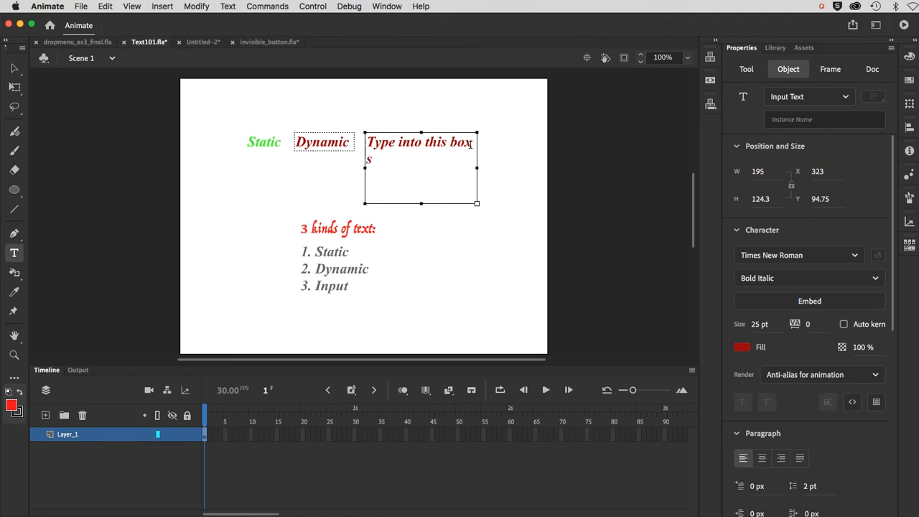
text( as asf afas asf af af)
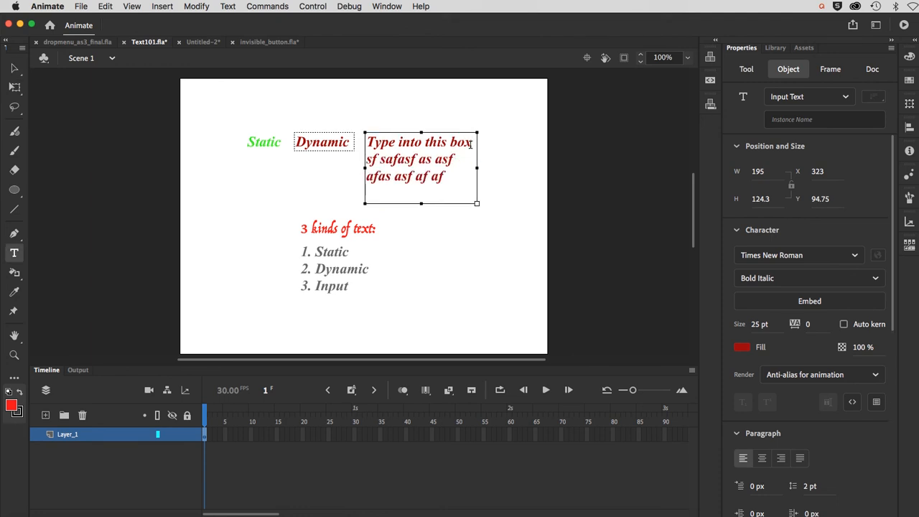
text( f  d d d dd d dd d dd d)
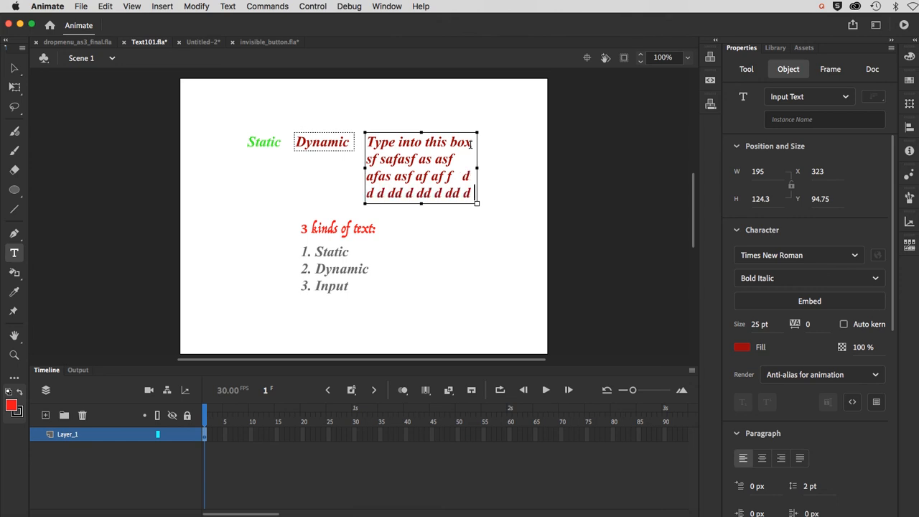
text( da da D d d d d da a DD ad ad)
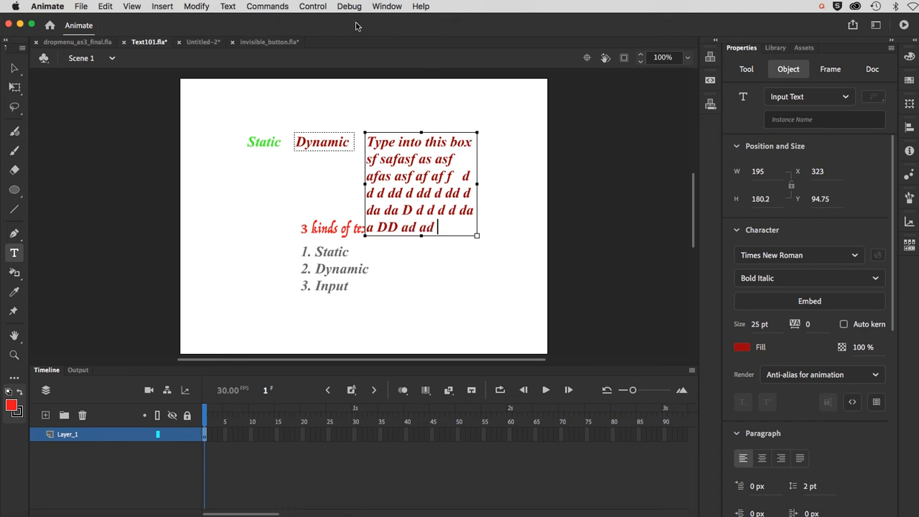
- Move the filled input text box sideways to about X 372, clear of the "3 kinds of text:" heading
click(15, 68)
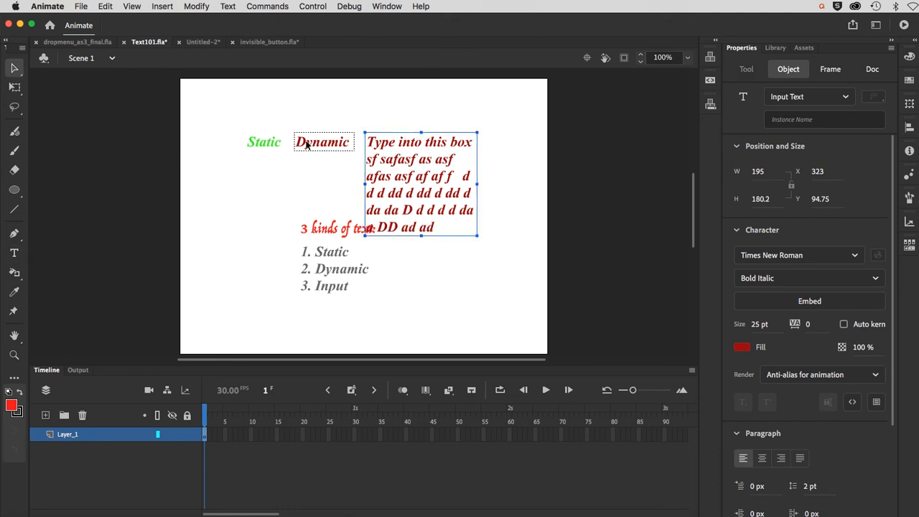
drag(391, 138, 417, 140)
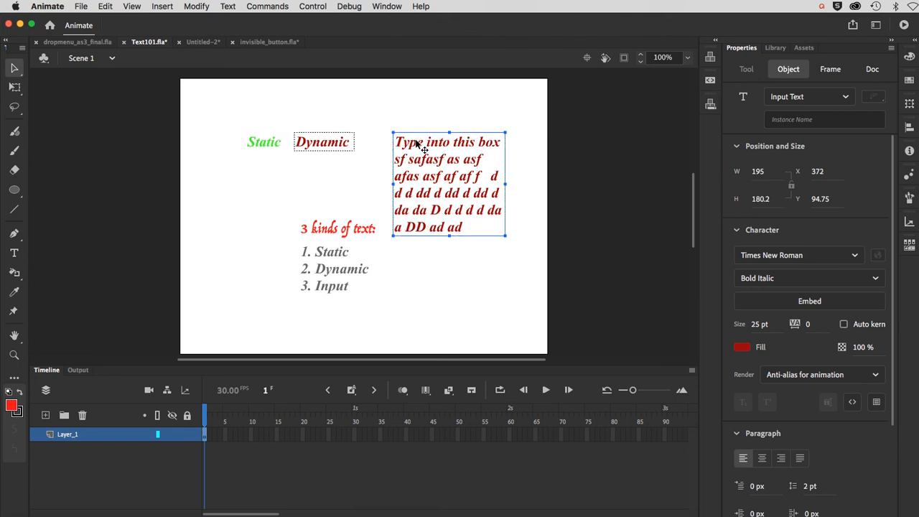